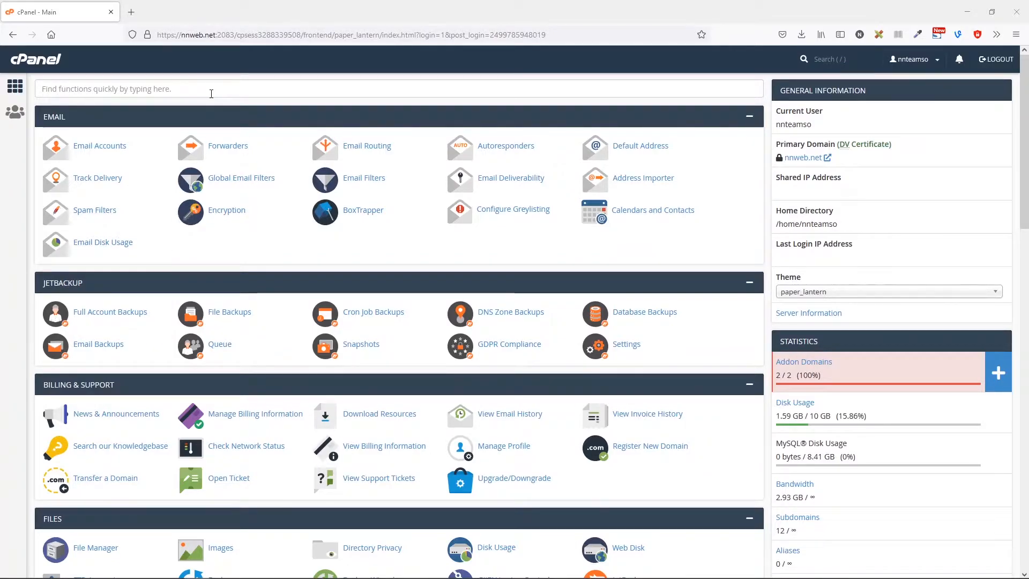
Create subdomain withoutftp.nnweb.net with document root public_html/withoutftp from the Subdomains page.
{"action": "left_click", "coordinate": [211, 93]}
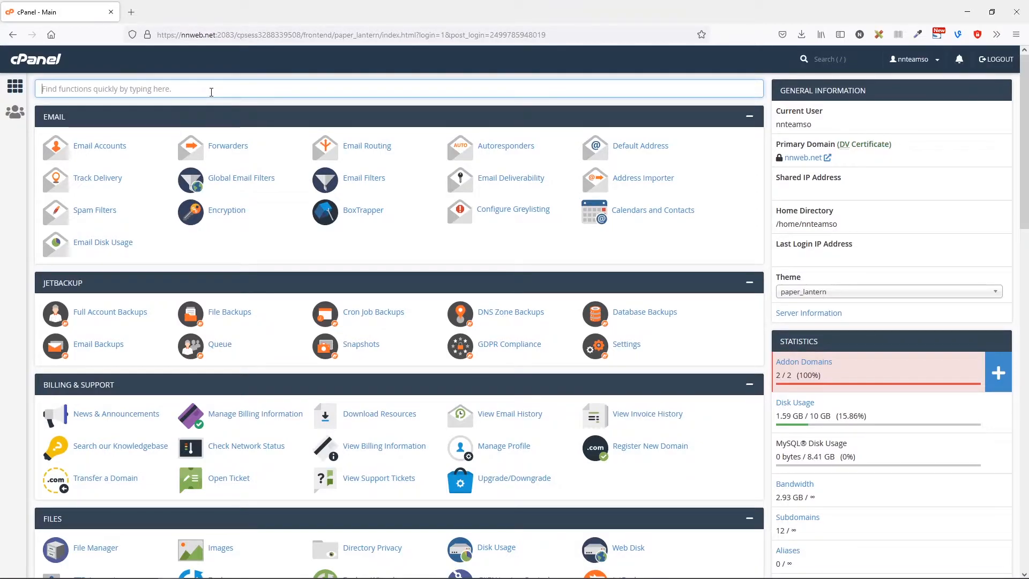
{"action": "type", "text": "sub"}
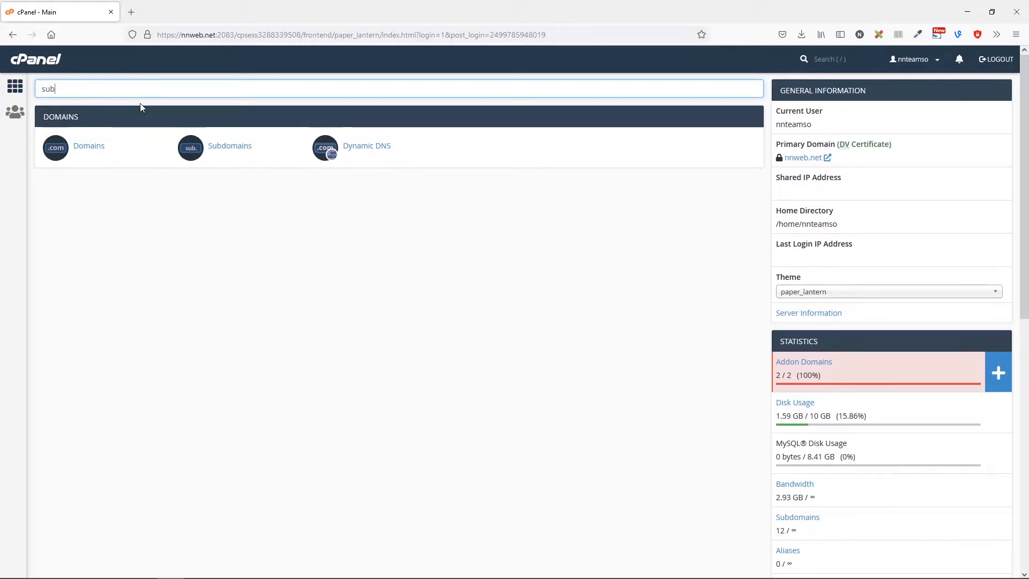
{"action": "left_click", "coordinate": [229, 147]}
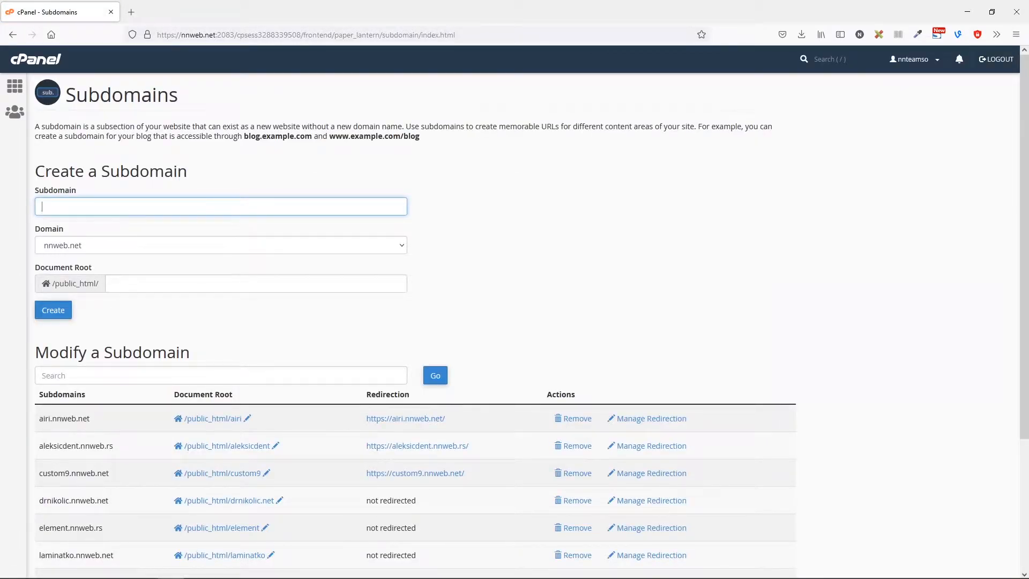
{"action": "key", "text": "alt+Tab"}
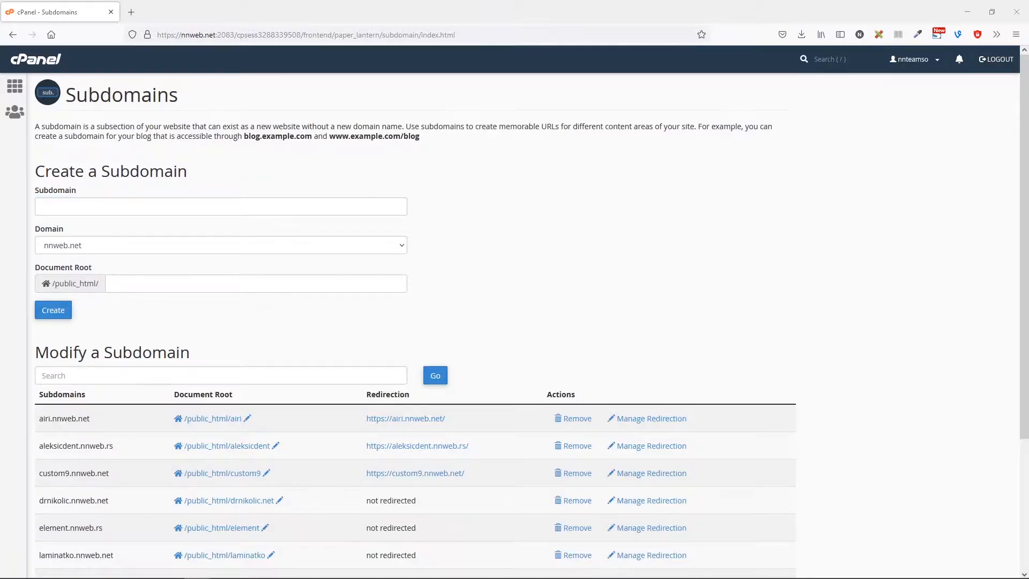
{"action": "left_click", "coordinate": [190, 207]}
{"action": "type", "text": "withoutftp"}
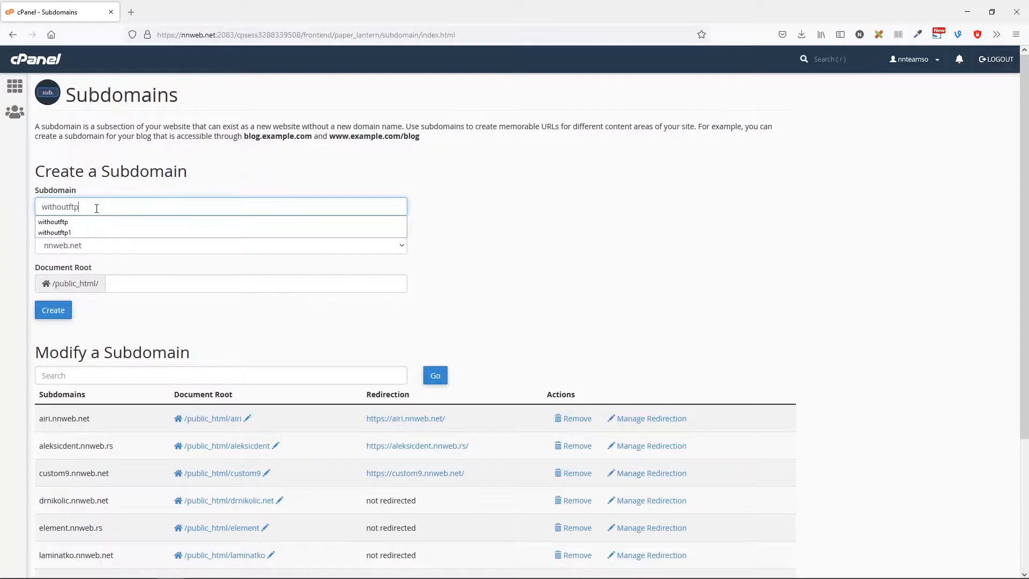
{"action": "left_click", "coordinate": [178, 187]}
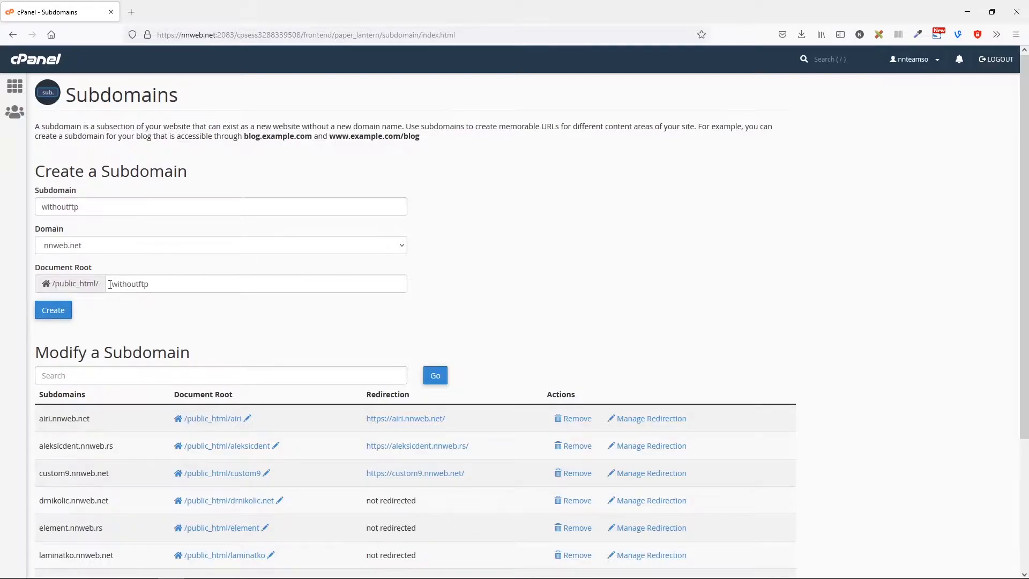
{"action": "left_click", "coordinate": [68, 310]}
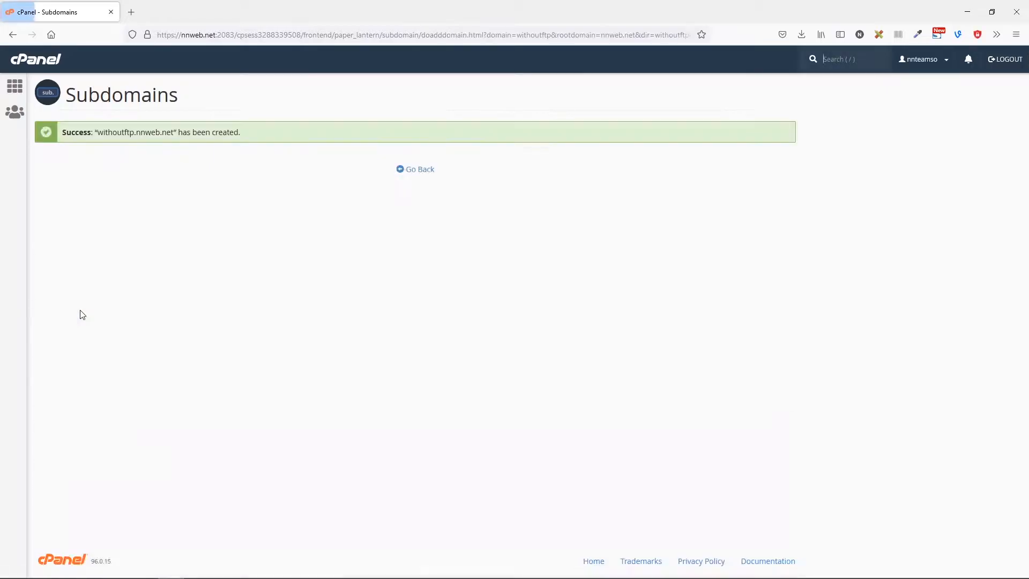
Return to the cPanel dashboard and find the Redirects page by searching 'red'.
{"action": "left_click", "coordinate": [418, 169]}
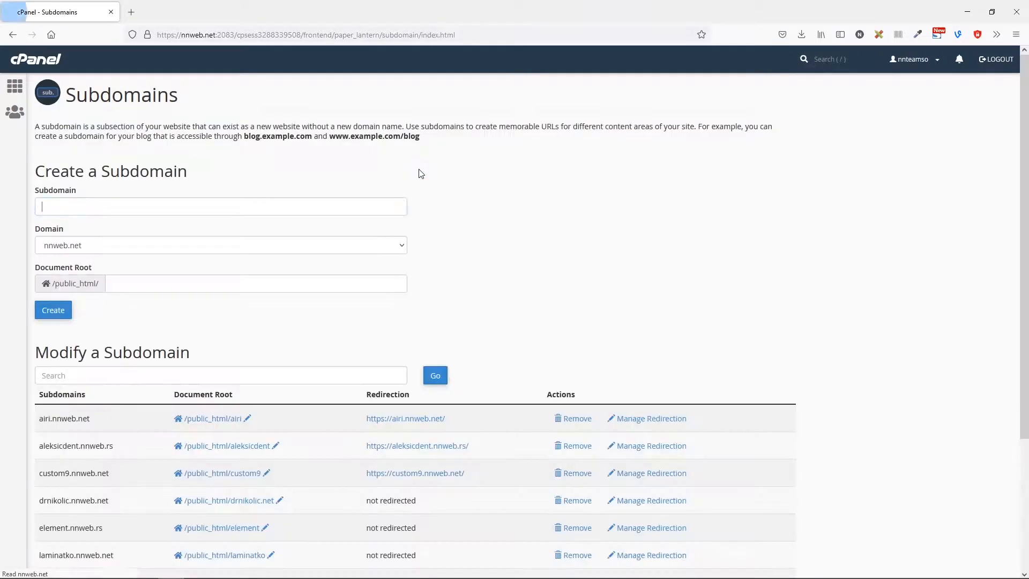
{"action": "left_click", "coordinate": [48, 63]}
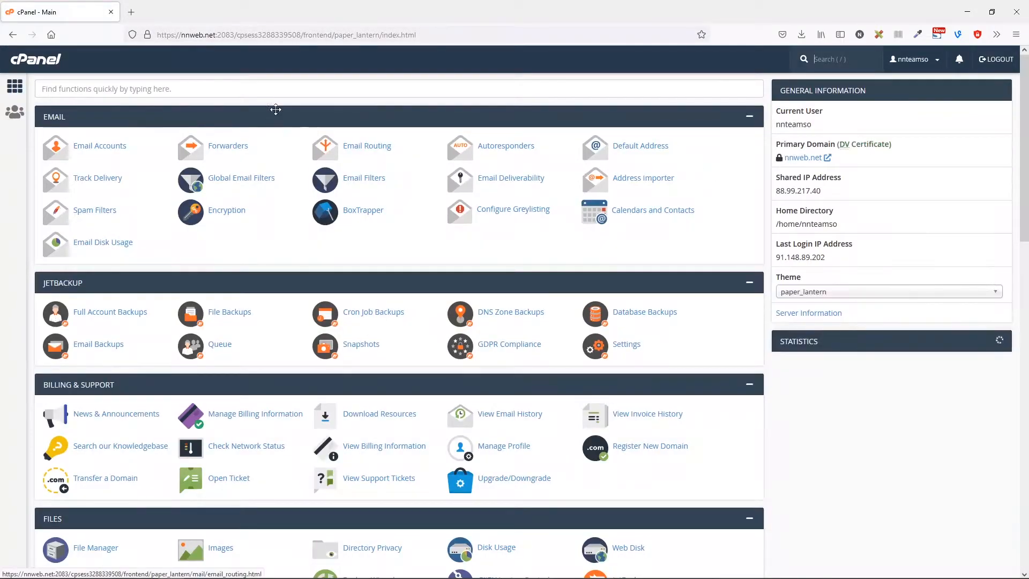
{"action": "left_click", "coordinate": [279, 93]}
{"action": "type", "text": "red"}
{"action": "left_click", "coordinate": [233, 151]}
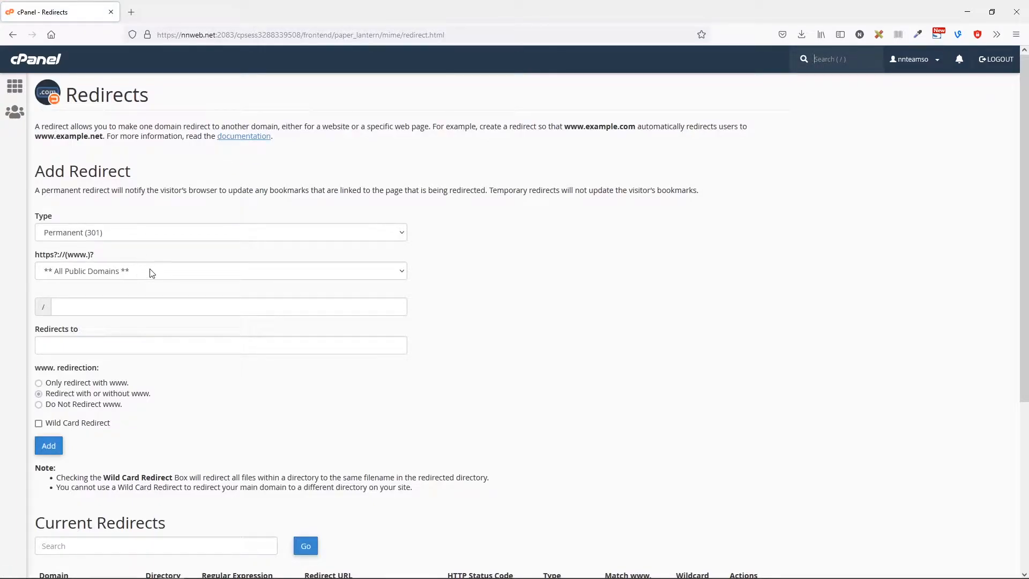
{"action": "left_click", "coordinate": [109, 275]}
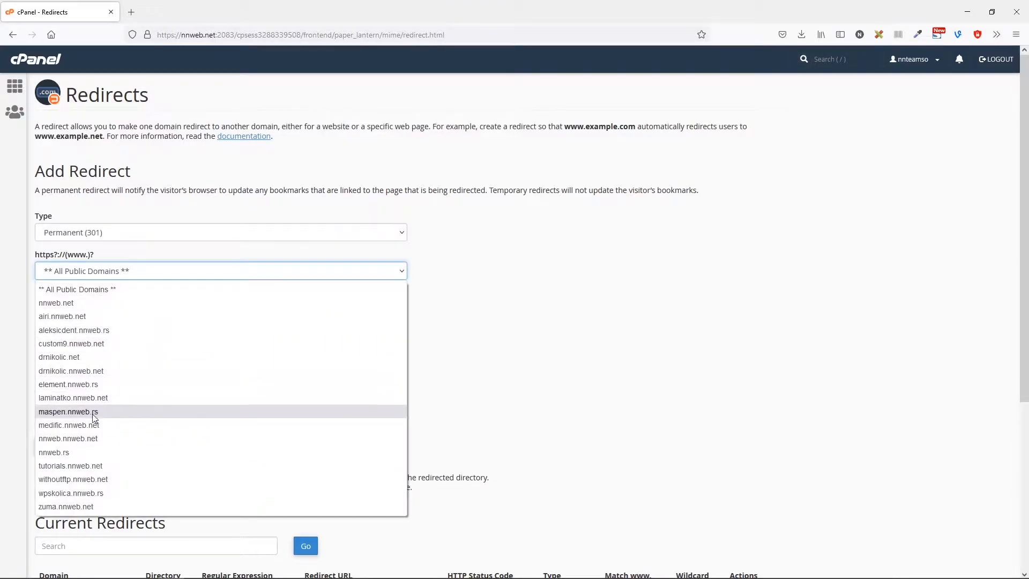
{"action": "left_click", "coordinate": [96, 484]}
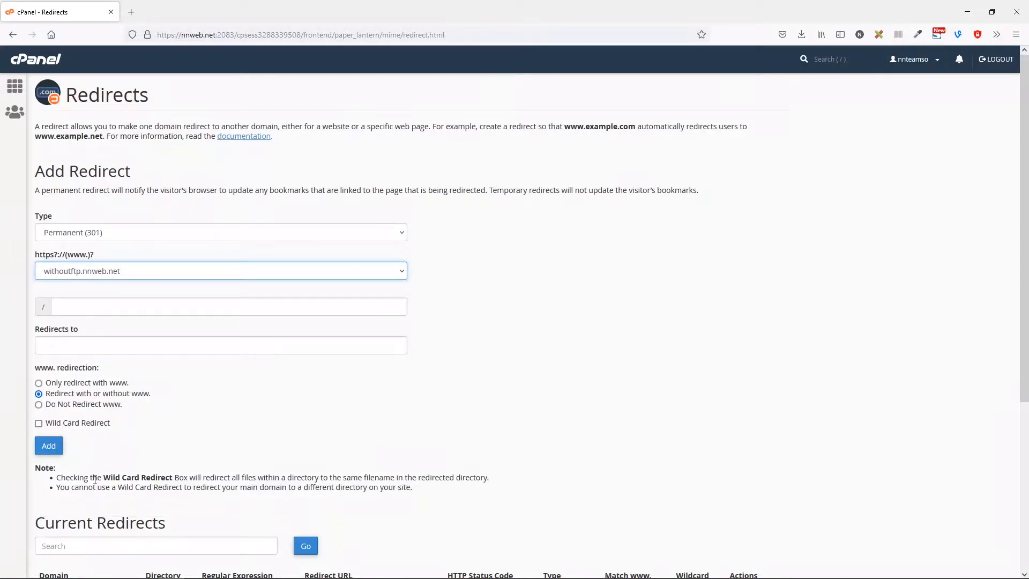
{"action": "left_click", "coordinate": [85, 351]}
{"action": "type", "text": "htt"}
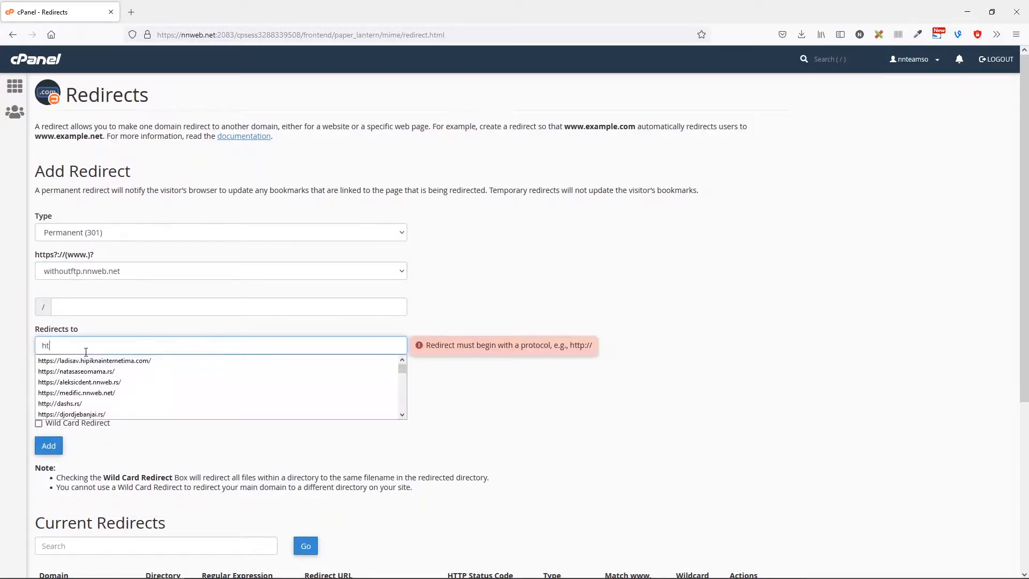
{"action": "left_click", "coordinate": [91, 371]}
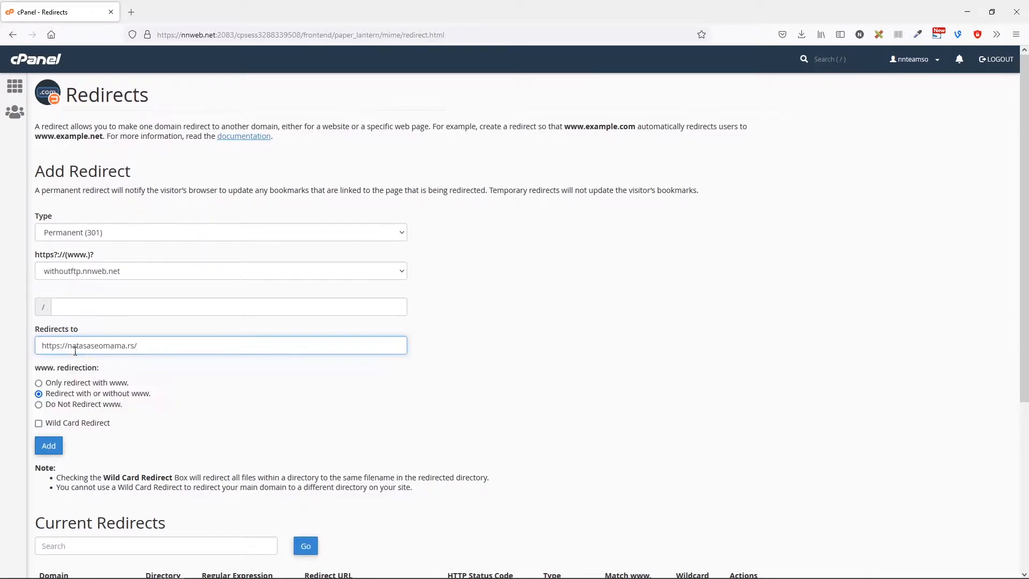
{"action": "left_click_drag", "start_coordinate": [70, 344], "coordinate": [184, 349]}
{"action": "type", "text": "withoutftp.nnweb.net"}
{"action": "left_click", "coordinate": [46, 448]}
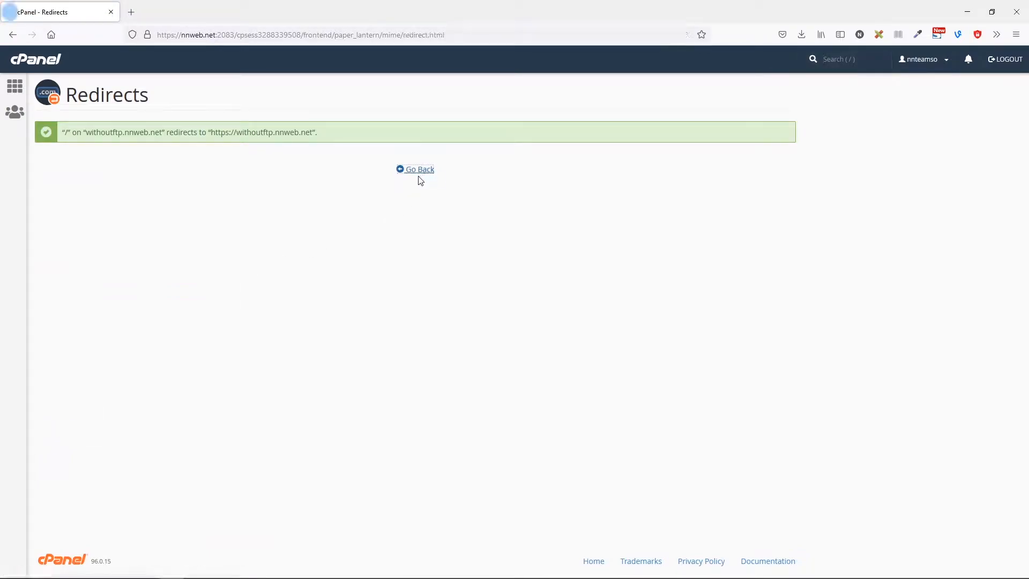
{"action": "left_click", "coordinate": [421, 171]}
Create the MySQL database nnteamso_withoutftp via the MySQL Databases page, found by searching 'sq'.
{"action": "left_click", "coordinate": [37, 61]}
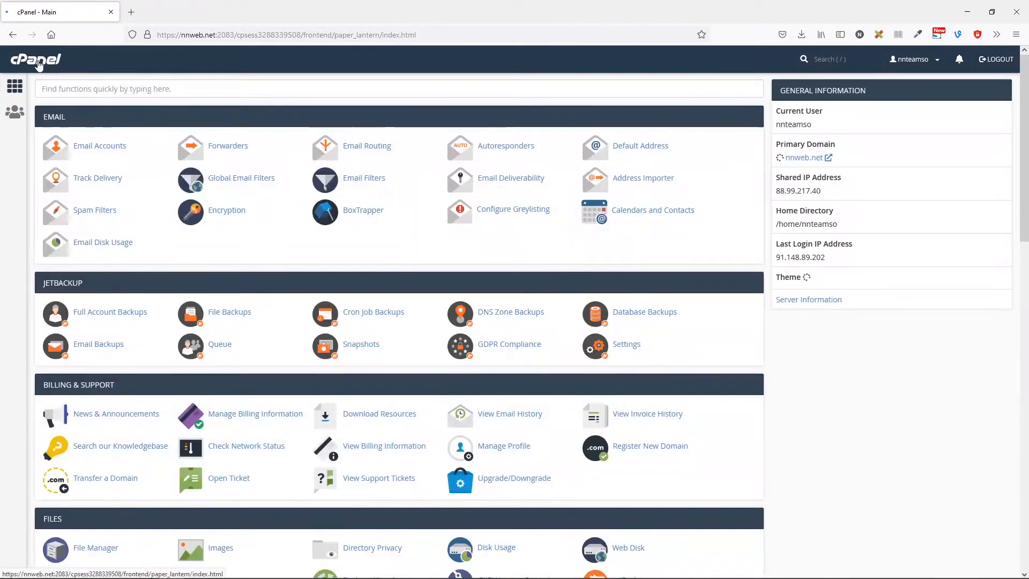
{"action": "left_click", "coordinate": [216, 91]}
{"action": "type", "text": "sq"}
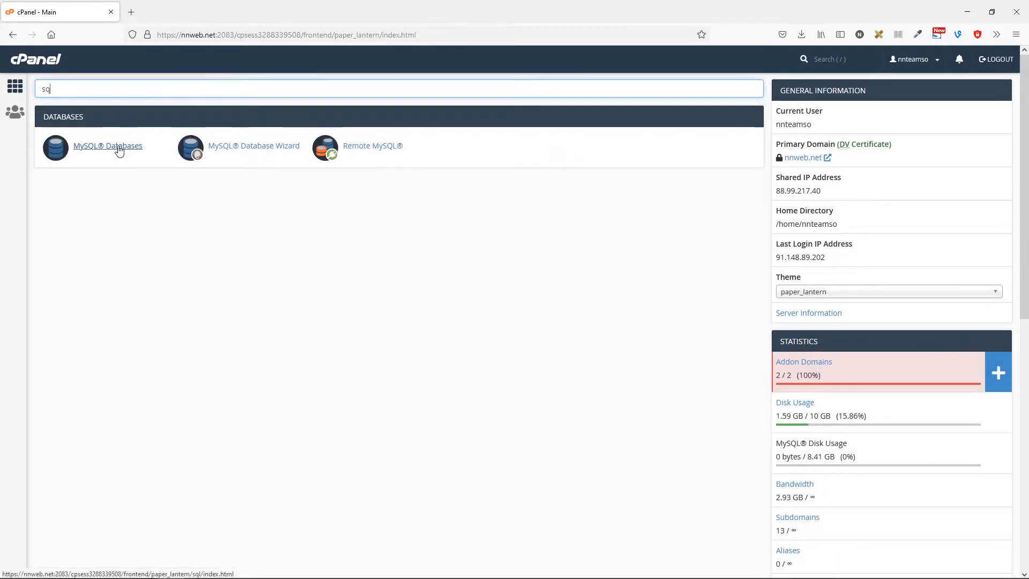
{"action": "left_click", "coordinate": [119, 151]}
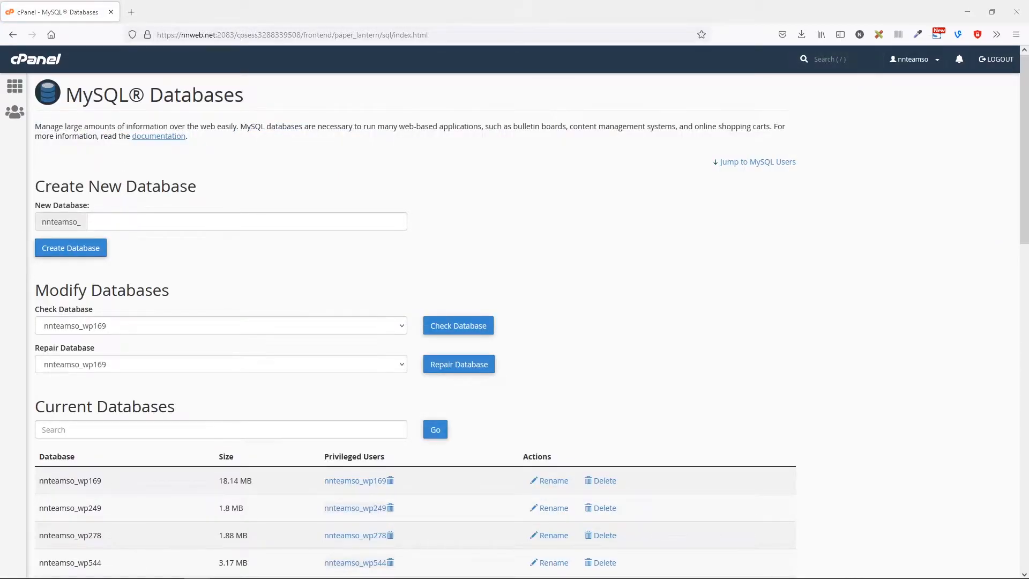
{"action": "left_click", "coordinate": [120, 222]}
{"action": "type", "text": "withoutftp"}
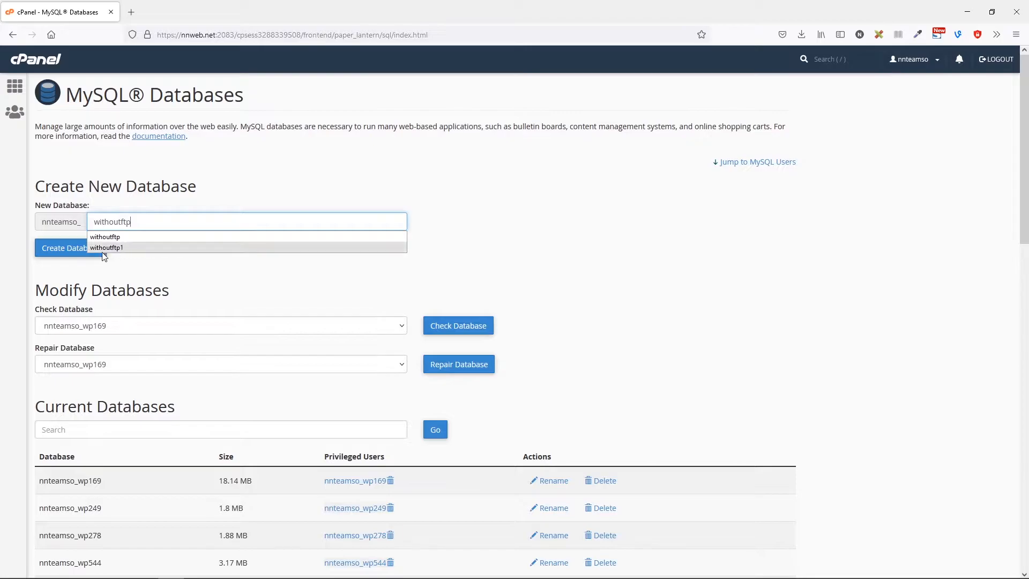
{"action": "left_click", "coordinate": [65, 251]}
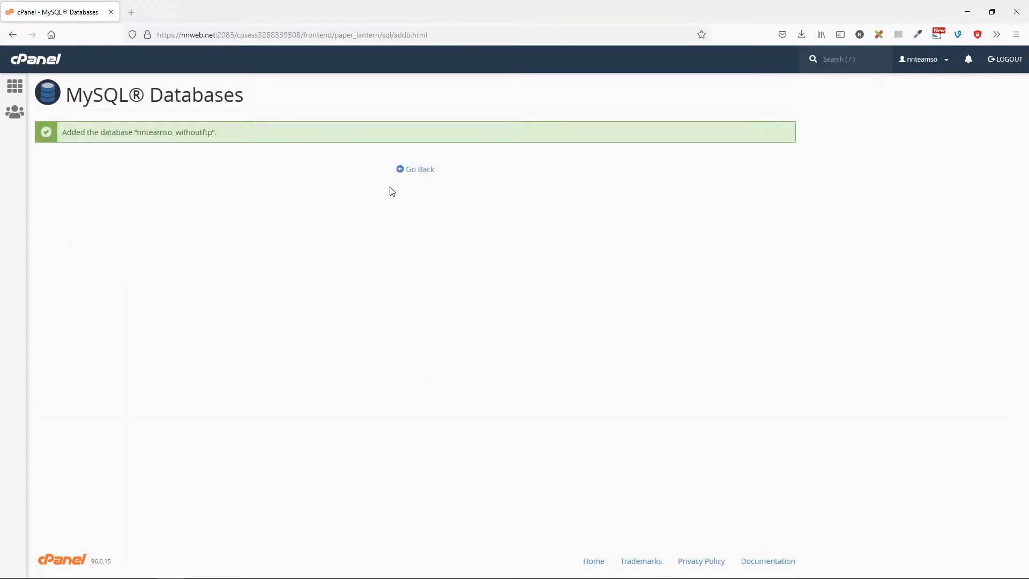
{"action": "left_click", "coordinate": [416, 171]}
Enter withoutftp as the new MySQL username.
{"action": "scroll", "coordinate": [142, 312], "scroll_direction": "down", "scroll_amount": 2}
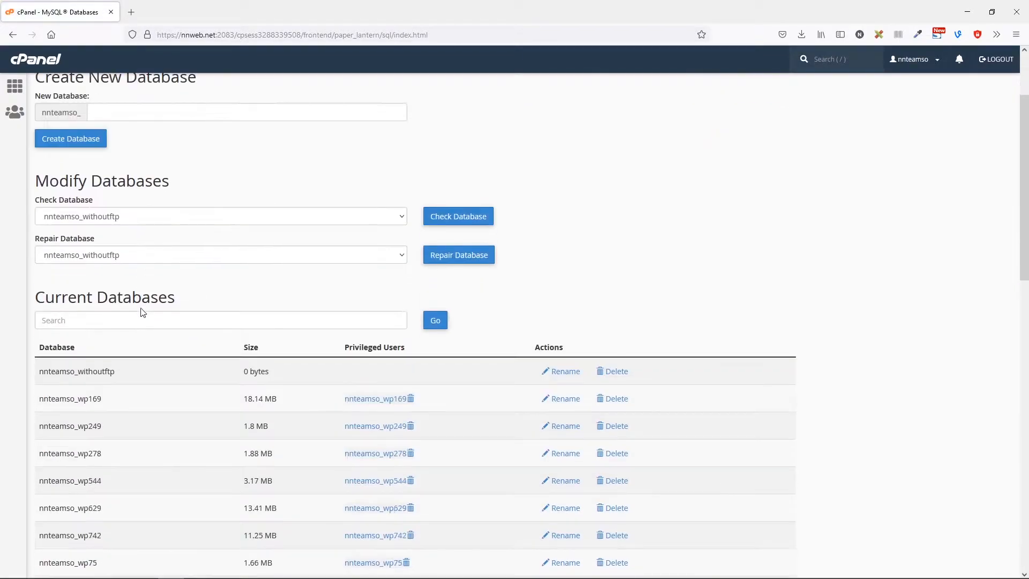
{"action": "scroll", "coordinate": [140, 309], "scroll_direction": "up", "scroll_amount": 2}
{"action": "scroll", "coordinate": [140, 308], "scroll_direction": "down", "scroll_amount": 5}
{"action": "scroll", "coordinate": [141, 309], "scroll_direction": "down", "scroll_amount": 5}
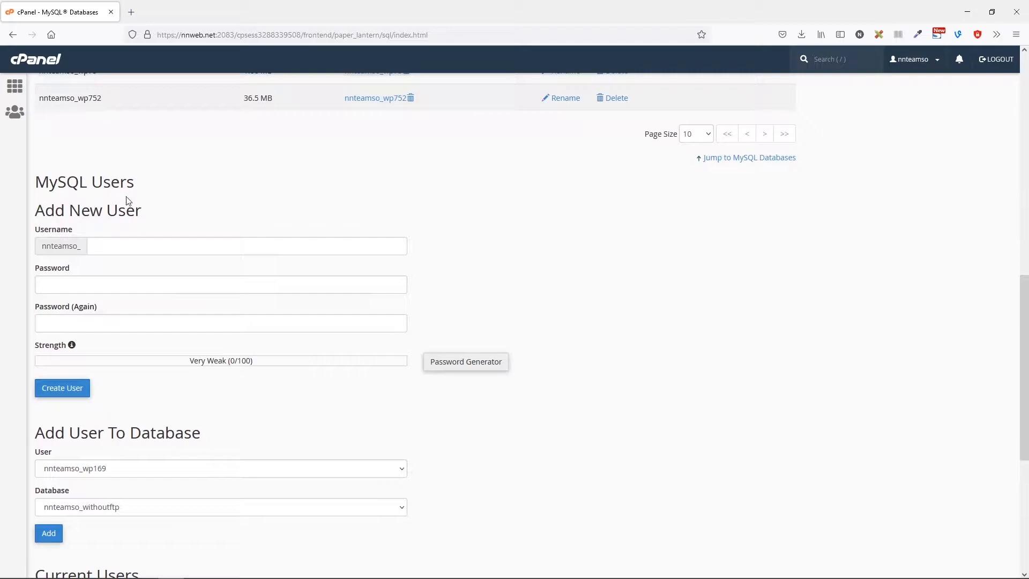
{"action": "left_click", "coordinate": [122, 246]}
{"action": "type", "text": "withoutftp"}
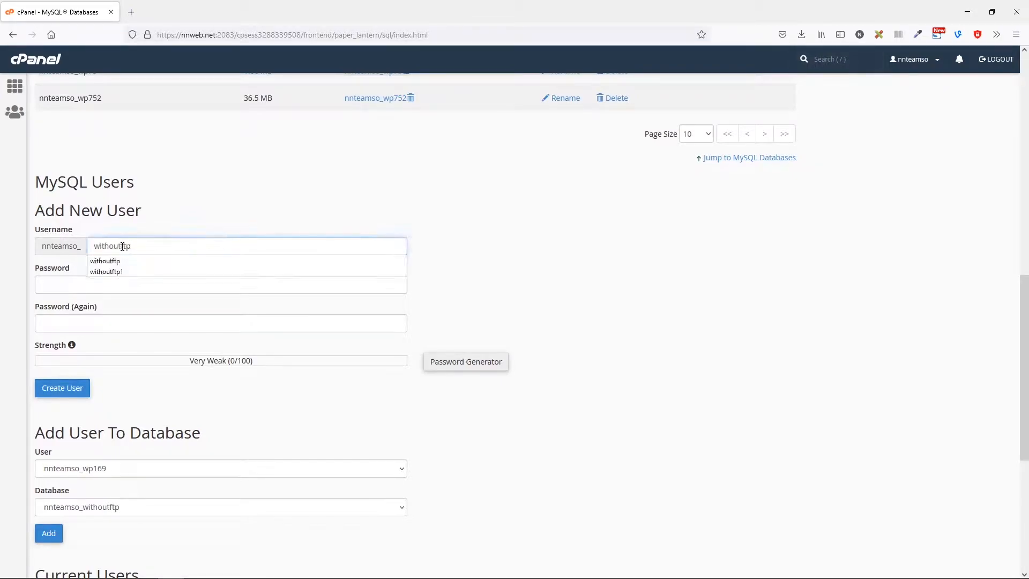
{"action": "left_click", "coordinate": [57, 283]}
Fill and confirm the user's password, create the user, and decline Firefox's login update.
{"action": "key", "text": "ctrl+v"}
{"action": "type", "text": "***"}
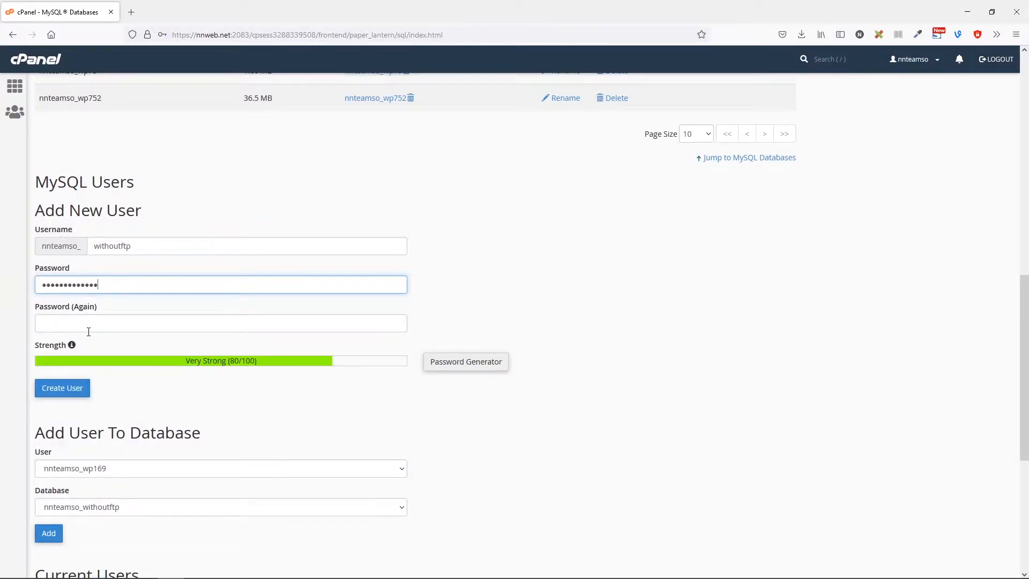
{"action": "left_click", "coordinate": [92, 320]}
{"action": "key", "text": "ctrl+v"}
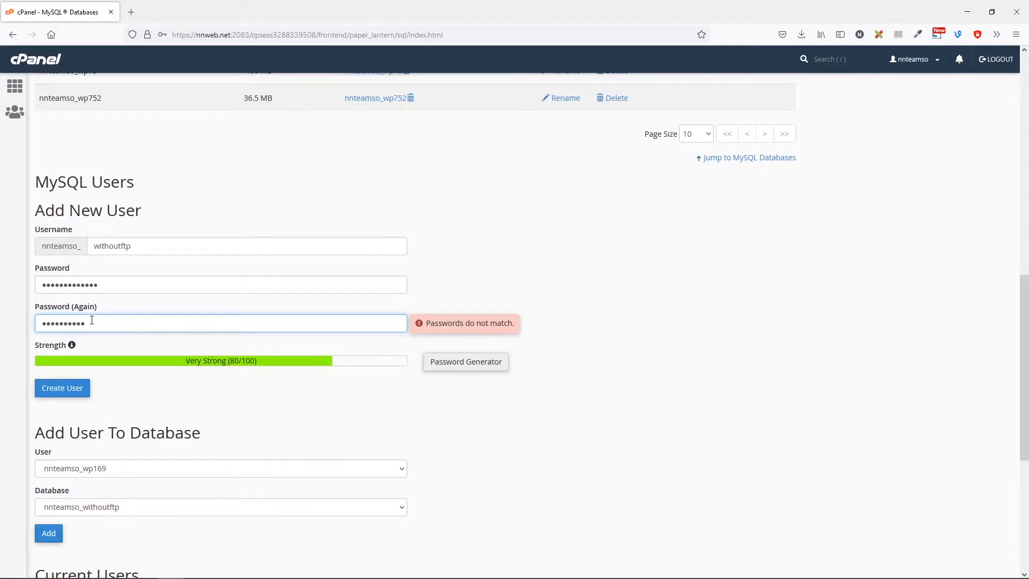
{"action": "type", "text": "***"}
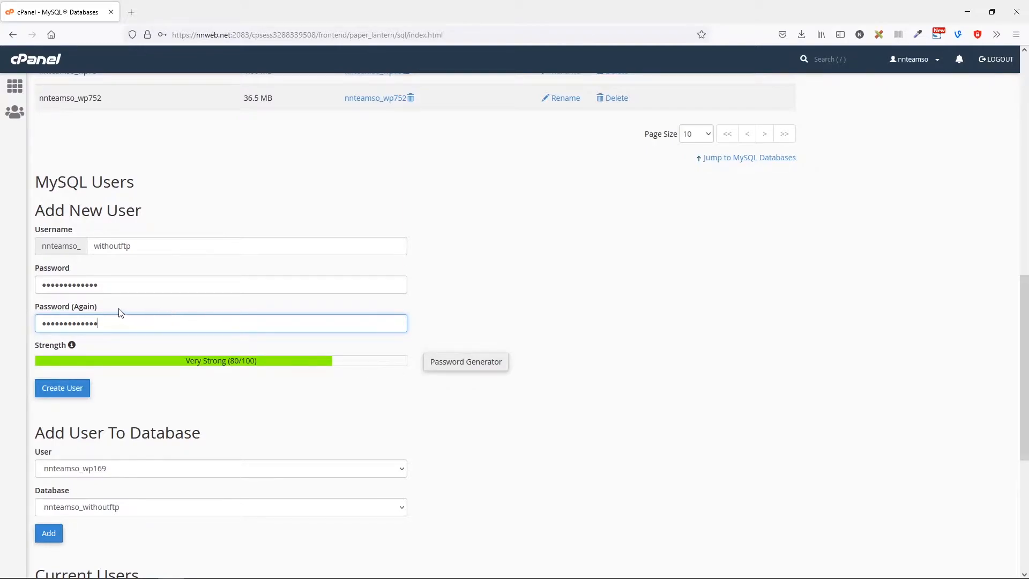
{"action": "left_click", "coordinate": [84, 390]}
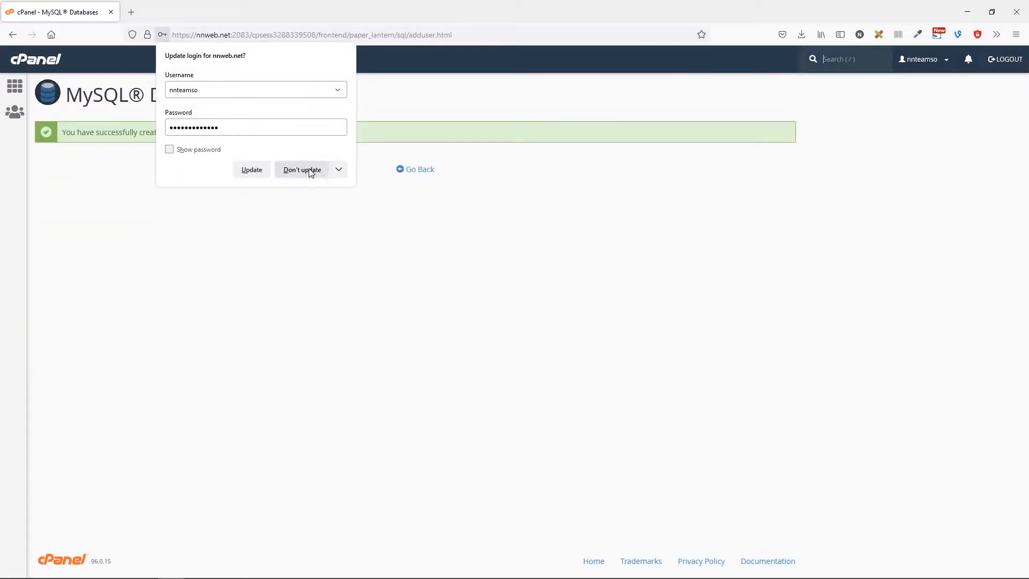
{"action": "left_click", "coordinate": [308, 175]}
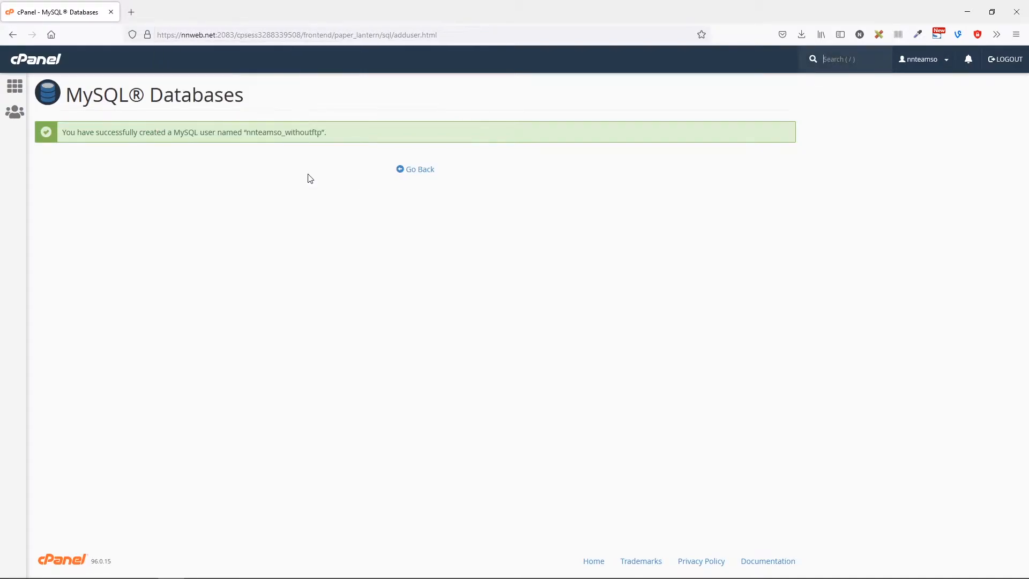
Add user nnteamso_withoutftp to database nnteamso_withoutftp under Add User To Database.
{"action": "left_click", "coordinate": [421, 171]}
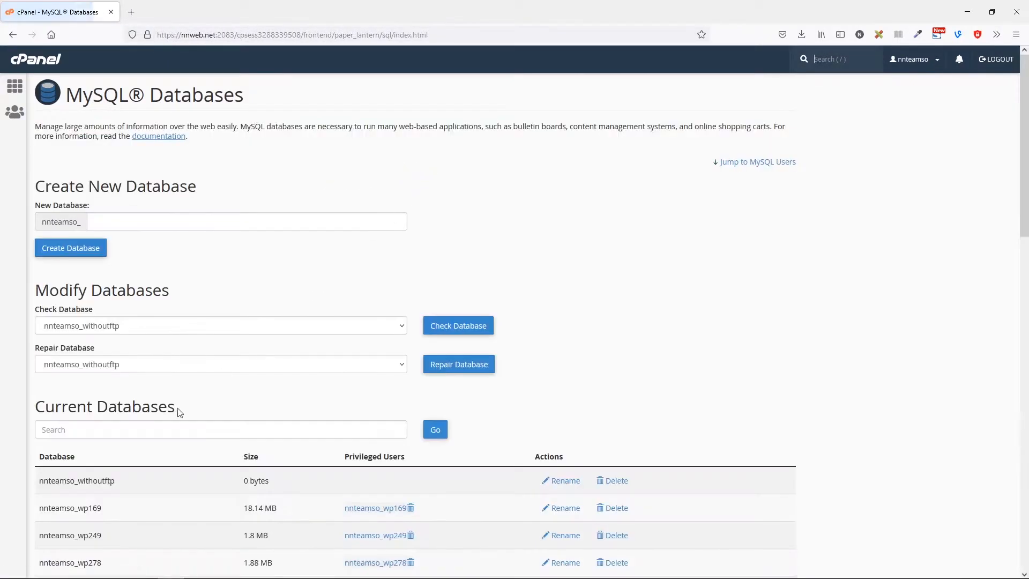
{"action": "scroll", "coordinate": [159, 444], "scroll_direction": "down", "scroll_amount": 3}
{"action": "scroll", "coordinate": [160, 443], "scroll_direction": "down", "scroll_amount": 10}
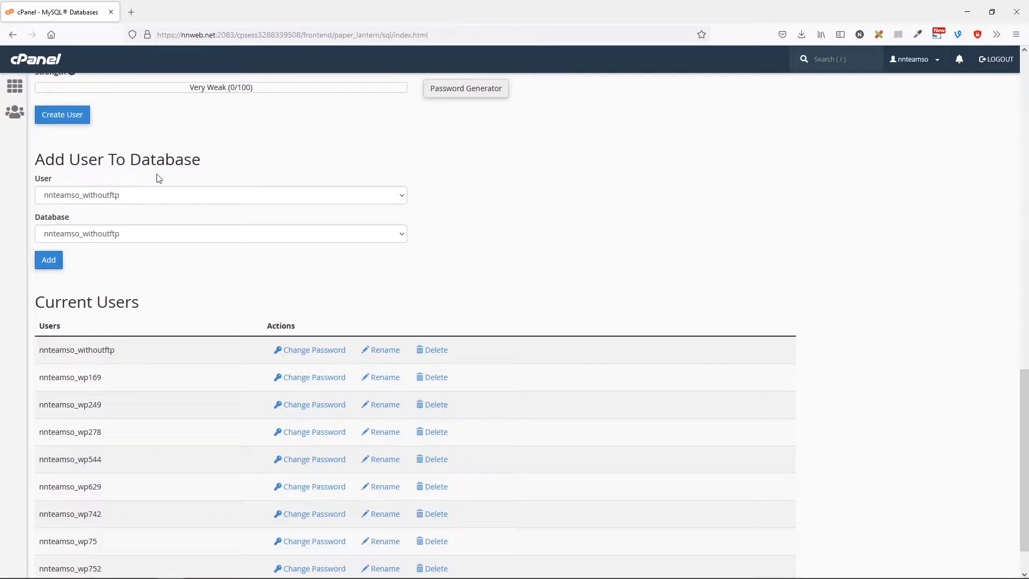
{"action": "left_click", "coordinate": [112, 199]}
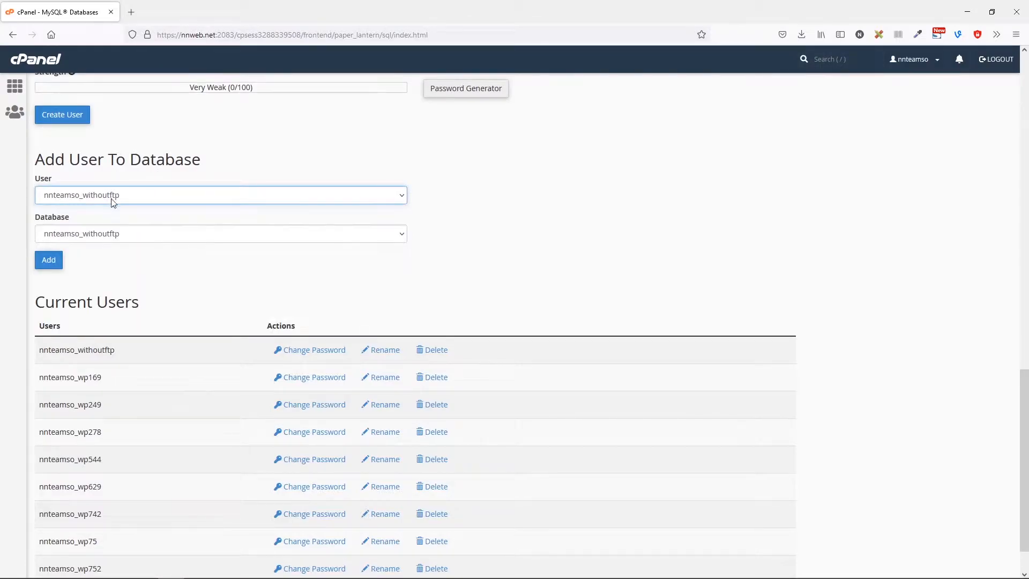
{"action": "left_click", "coordinate": [91, 241]}
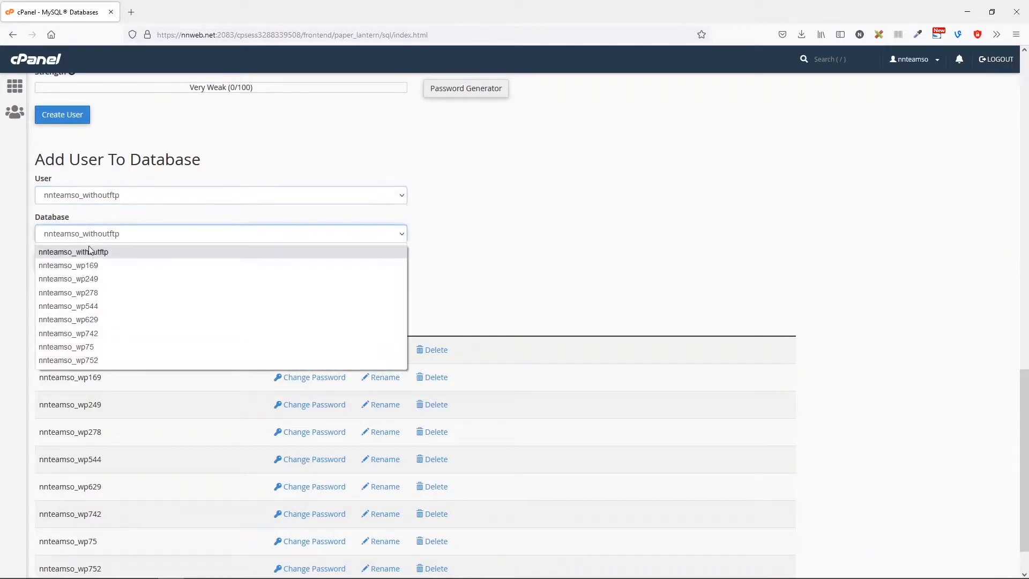
{"action": "left_click", "coordinate": [90, 254]}
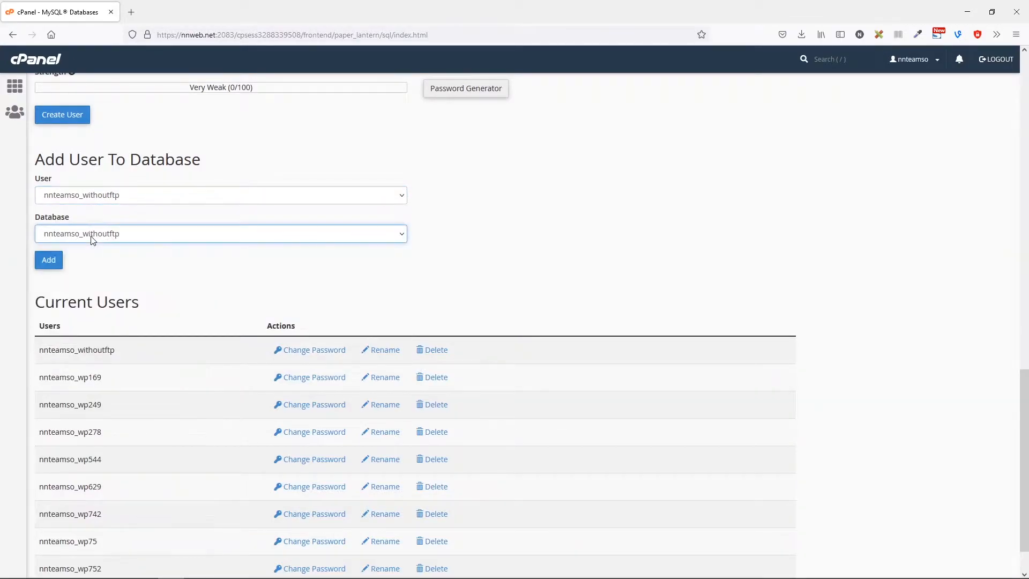
{"action": "left_click", "coordinate": [49, 261]}
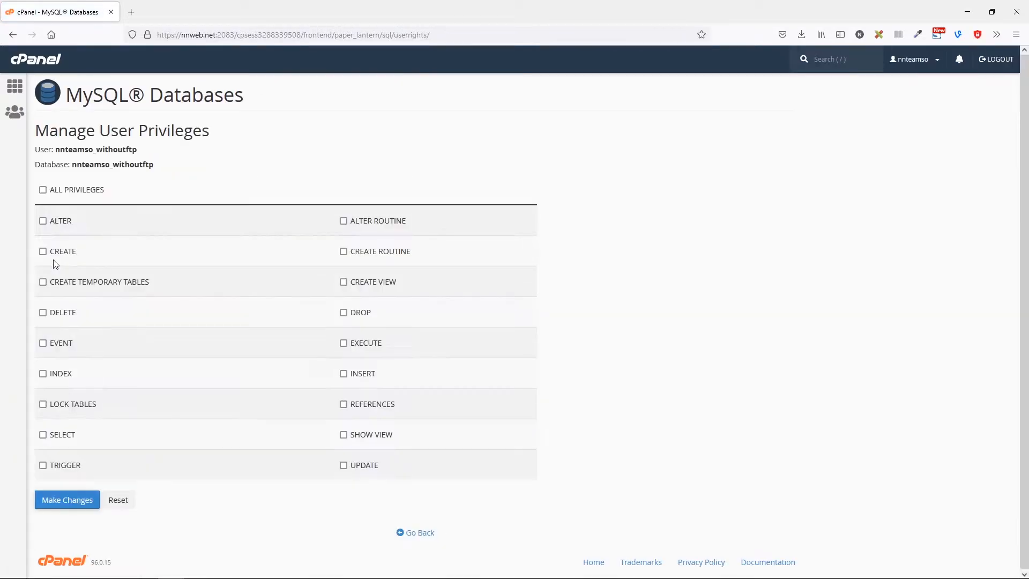
Save ALL PRIVILEGES for the withoutftp user on its database and return to the dashboard.
{"action": "left_click", "coordinate": [43, 191]}
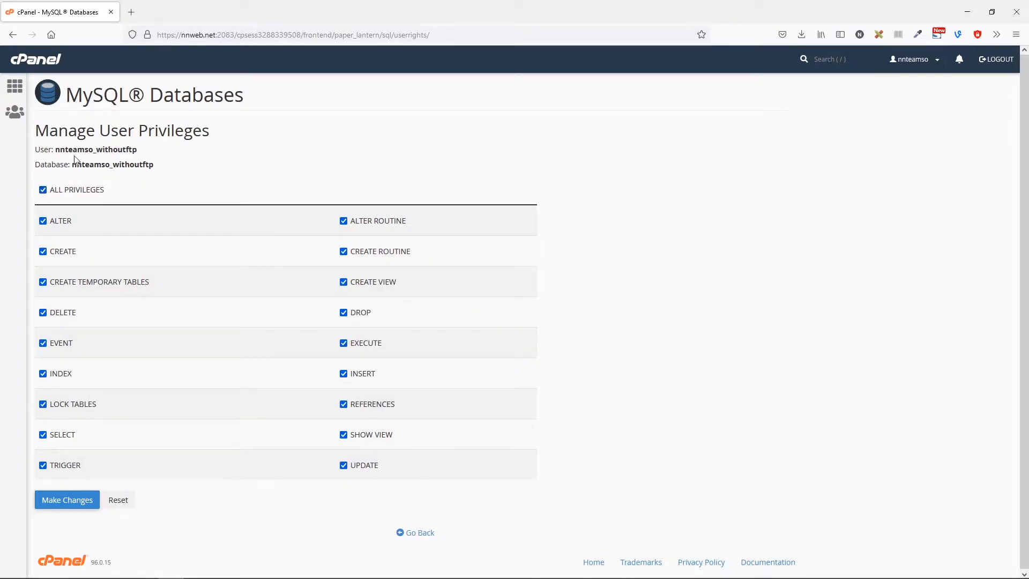
{"action": "left_click", "coordinate": [85, 504]}
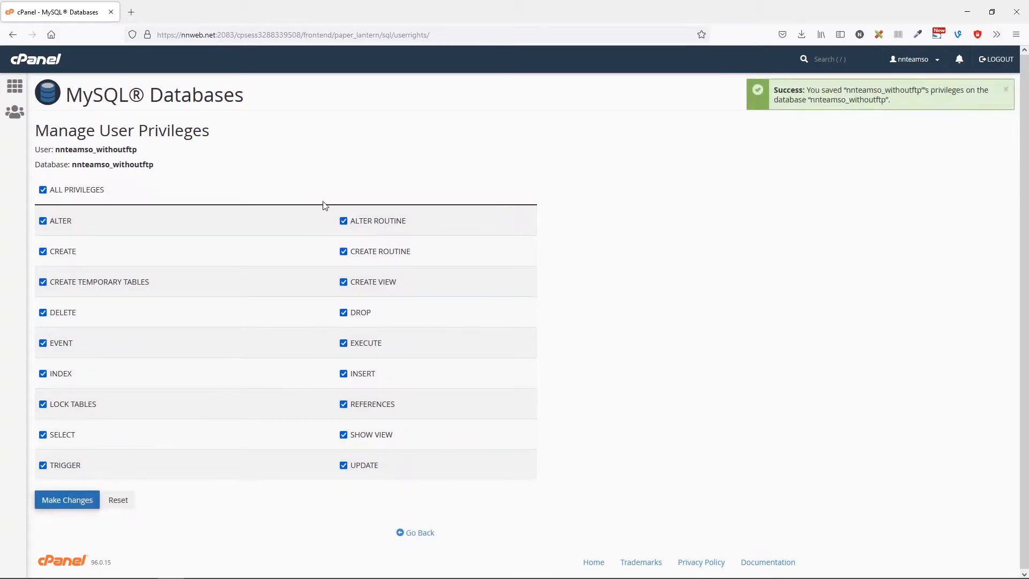
{"action": "left_click", "coordinate": [42, 60]}
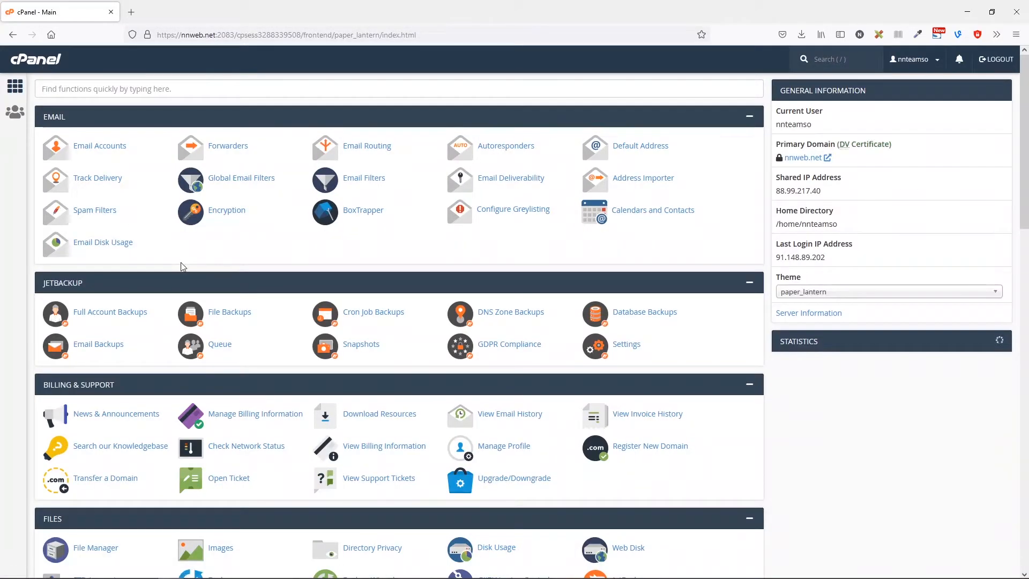
Load wordpress.org in a new Firefox tab, then switch back to the cPanel tab.
{"action": "left_click", "coordinate": [131, 13]}
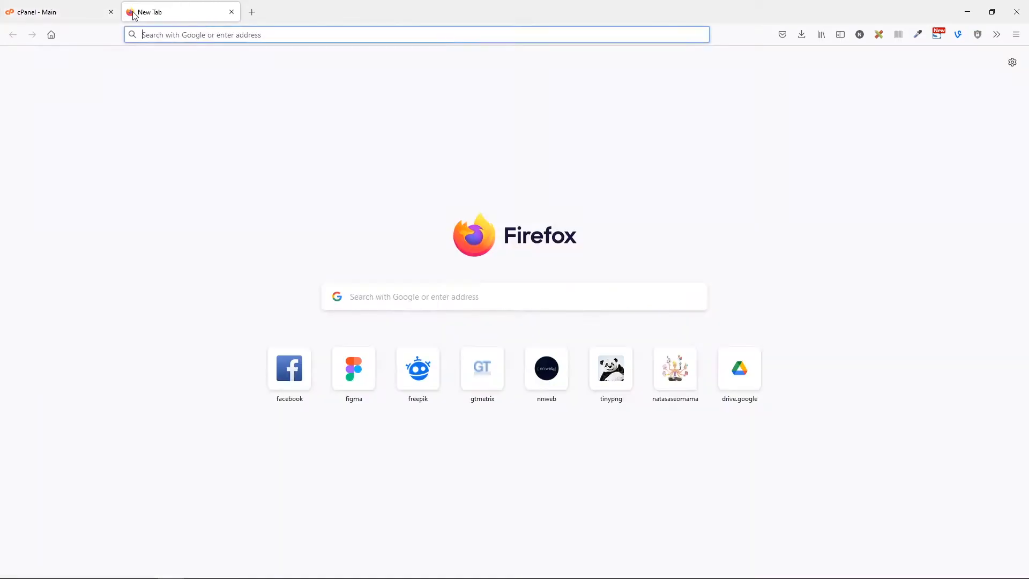
{"action": "type", "text": "wordpress.org"}
{"action": "key", "text": "Return"}
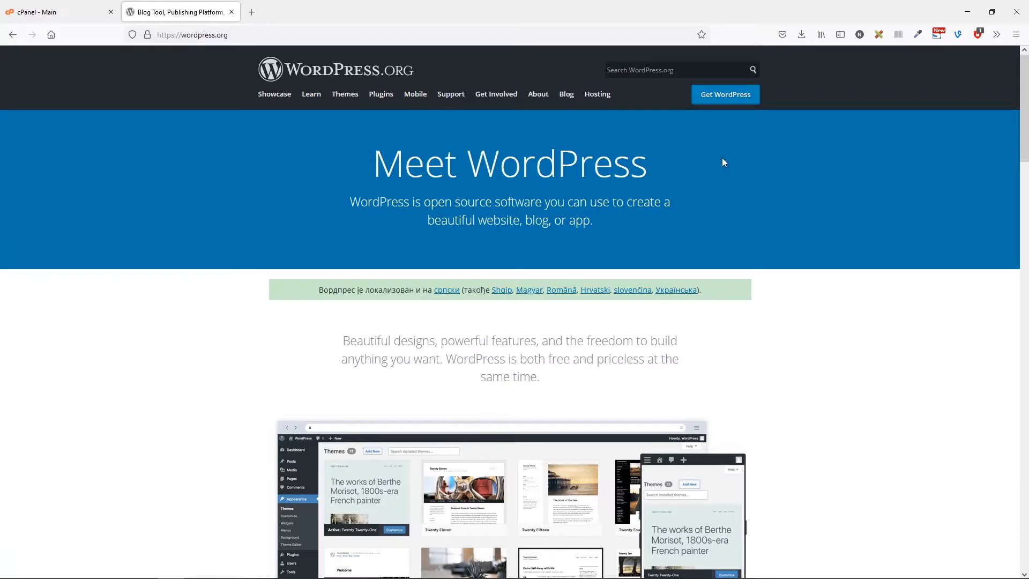
{"action": "left_click", "coordinate": [66, 14]}
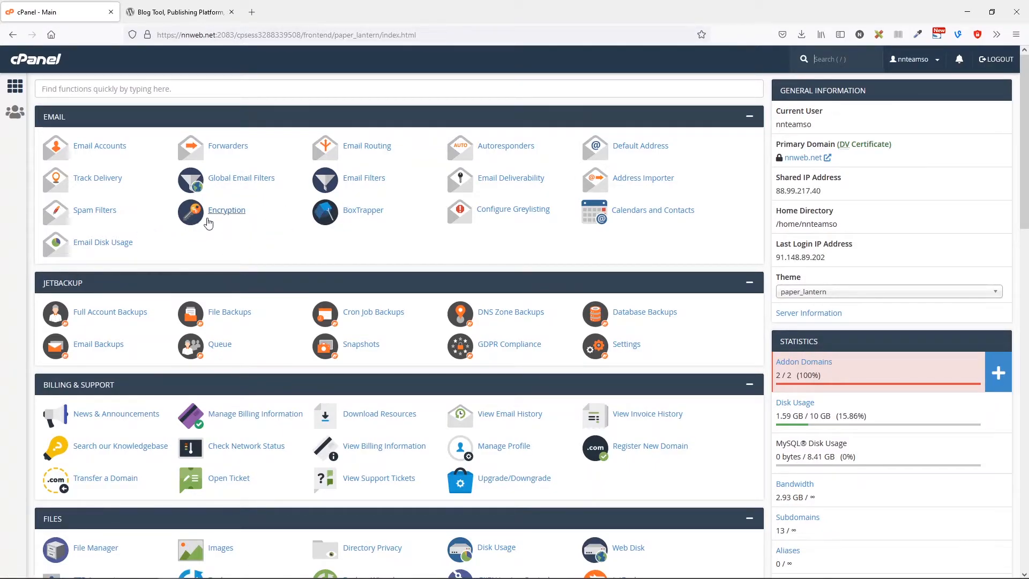
Open File Manager via the 'man' search and navigate into public_html/withoutftp.
{"action": "scroll", "coordinate": [161, 226], "scroll_direction": "down", "scroll_amount": 5}
{"action": "scroll", "coordinate": [155, 226], "scroll_direction": "up", "scroll_amount": 5}
{"action": "left_click", "coordinate": [127, 91]}
{"action": "type", "text": "man"}
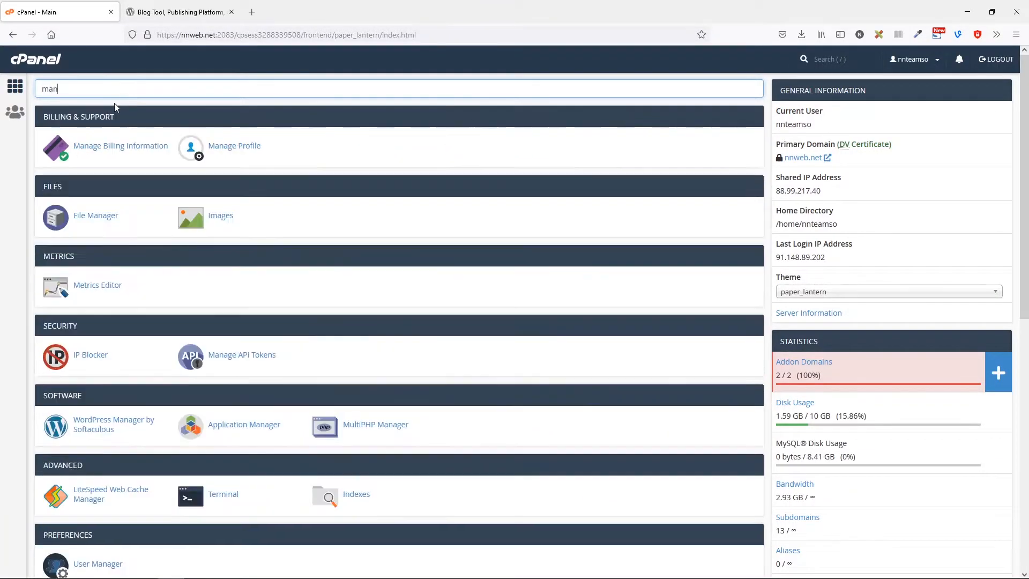
{"action": "left_click", "coordinate": [98, 220]}
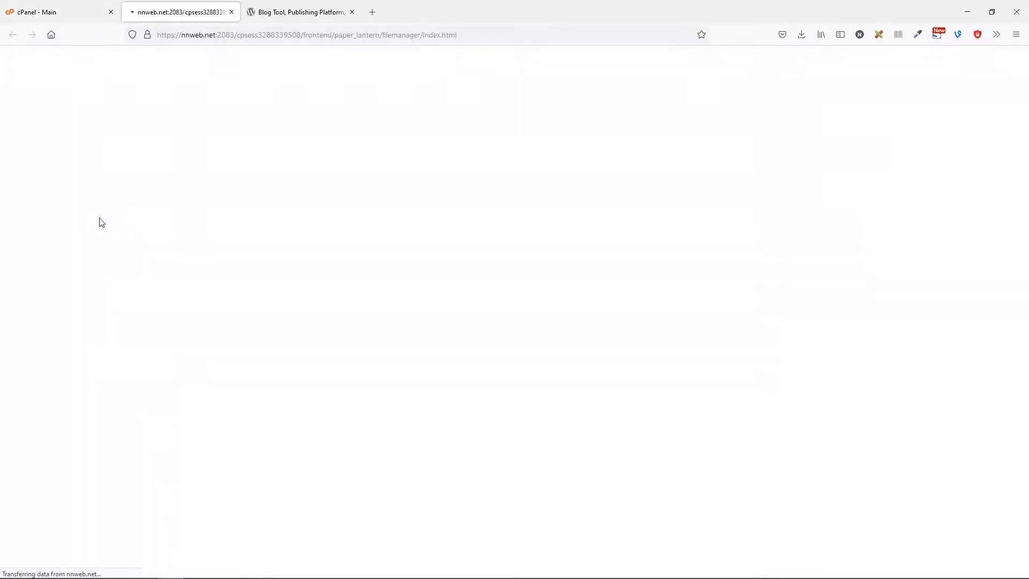
{"action": "scroll", "coordinate": [194, 335], "scroll_direction": "down", "scroll_amount": 3}
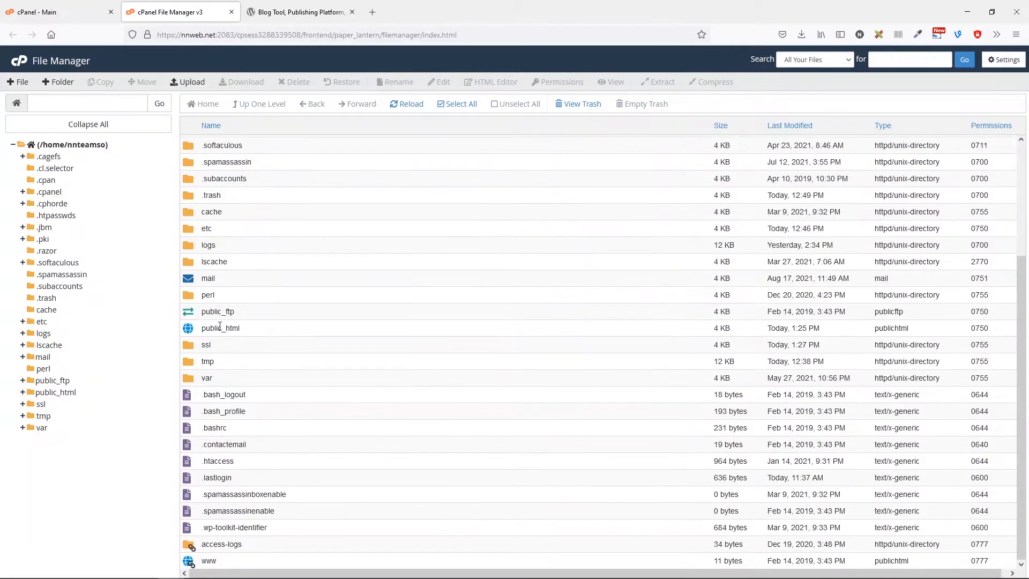
{"action": "double_click", "coordinate": [191, 333]}
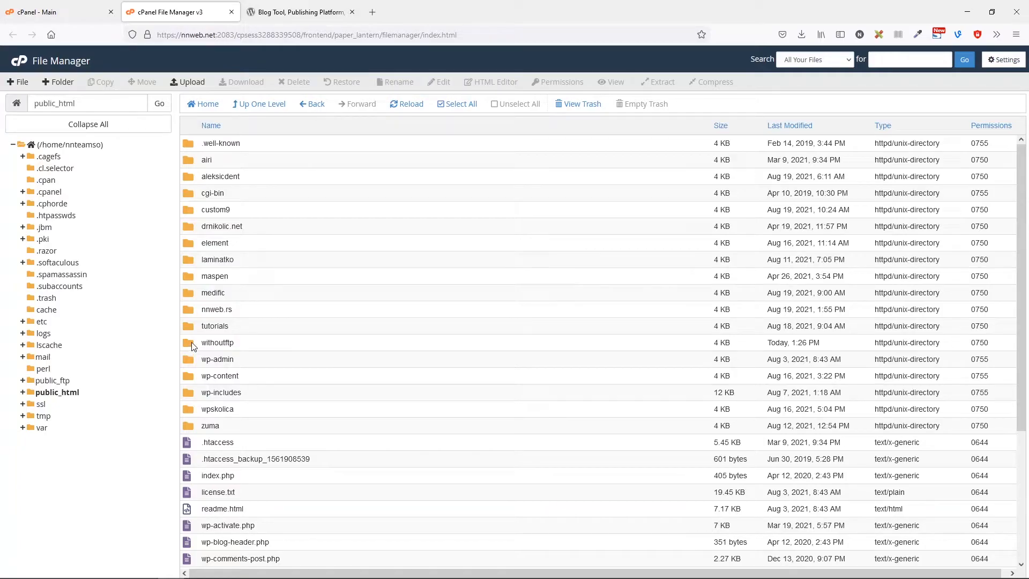
{"action": "double_click", "coordinate": [192, 344]}
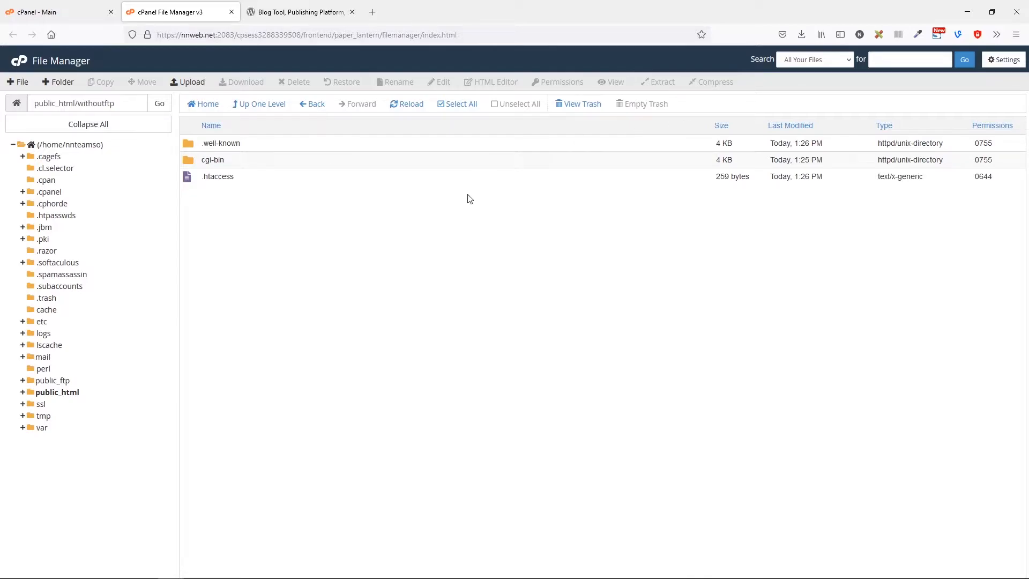
Upload wordpress-5.8.zip from Firefox's downloads into the withoutftp folder, then return to File Manager.
{"action": "left_click", "coordinate": [193, 82]}
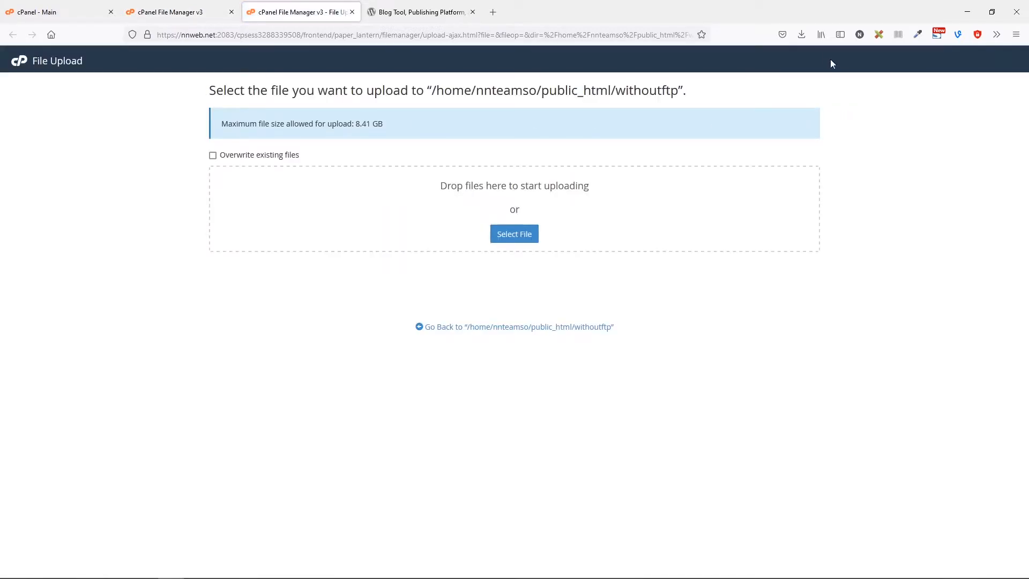
{"action": "left_click", "coordinate": [807, 36]}
{"action": "left_click_drag", "start_coordinate": [623, 65], "coordinate": [403, 209]}
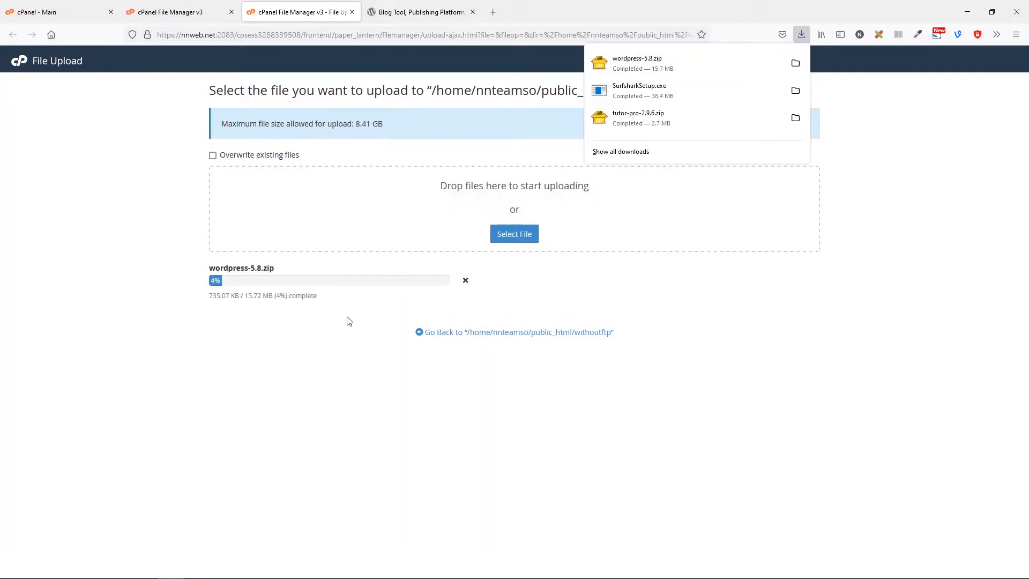
{"action": "key", "text": "Escape"}
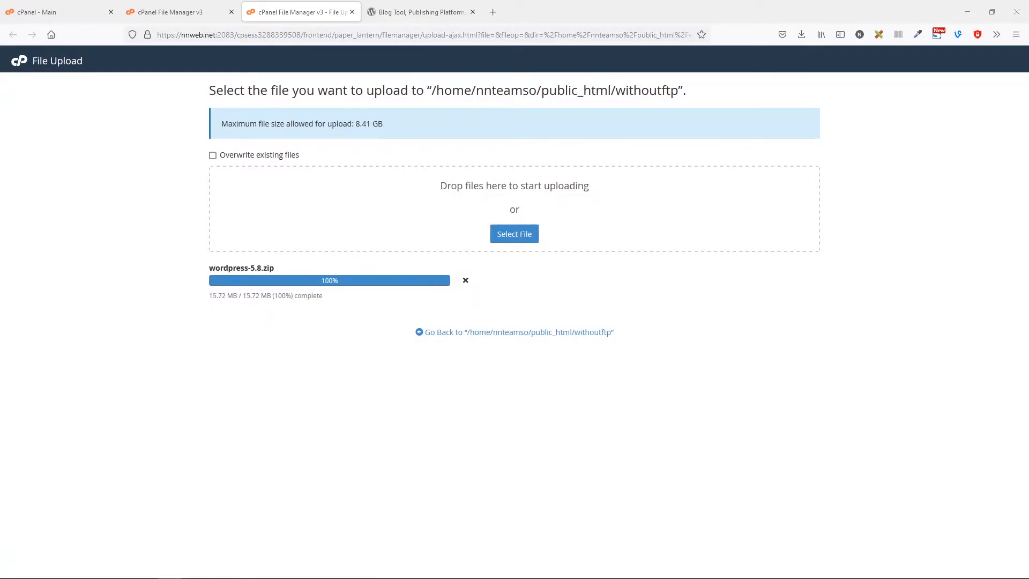
{"action": "left_click", "coordinate": [173, 12]}
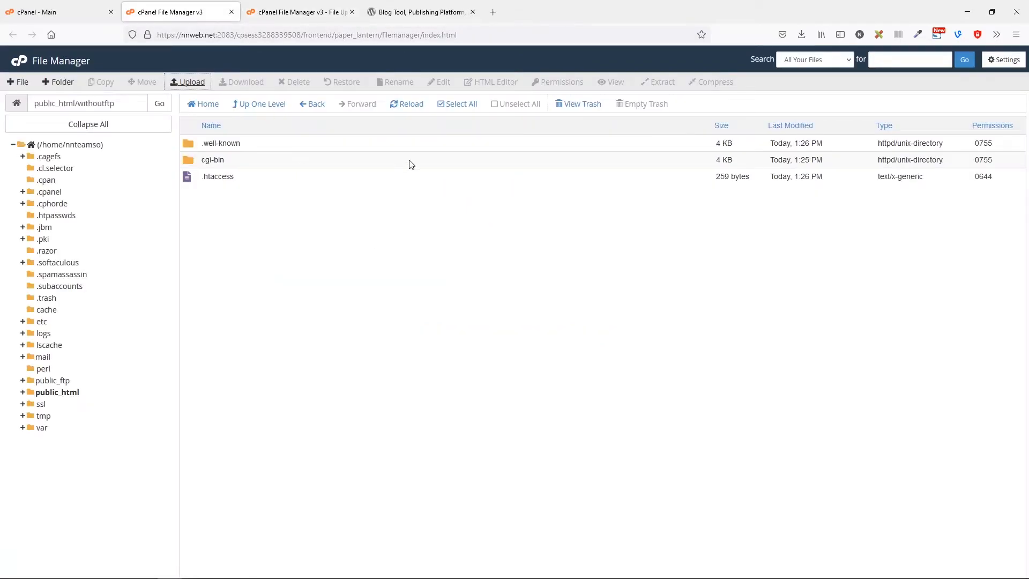
Extract wordpress-5.8.zip into /public_html/withoutftp and reload to show the wordpress folder.
{"action": "left_click", "coordinate": [409, 107]}
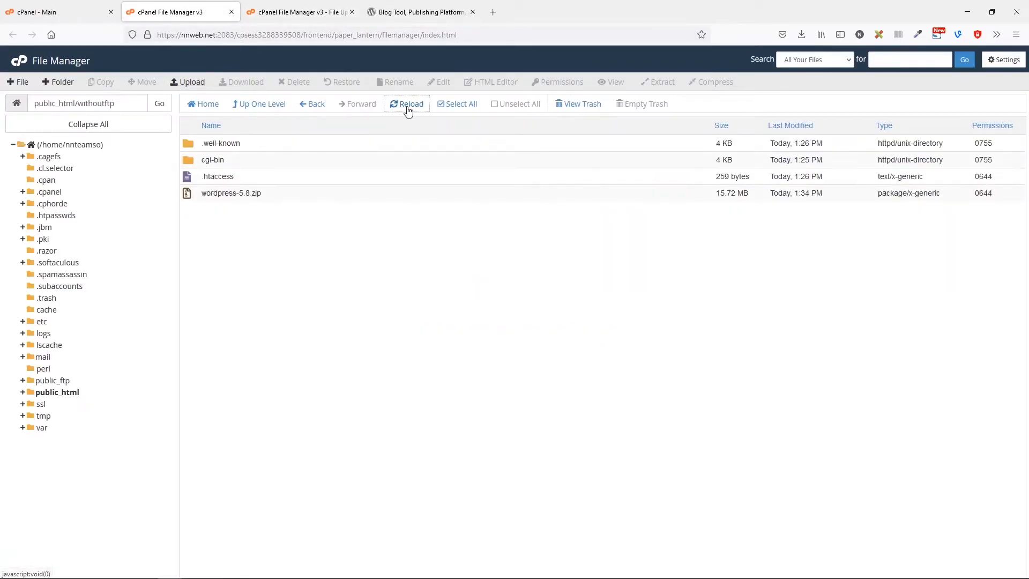
{"action": "right_click", "coordinate": [268, 195]}
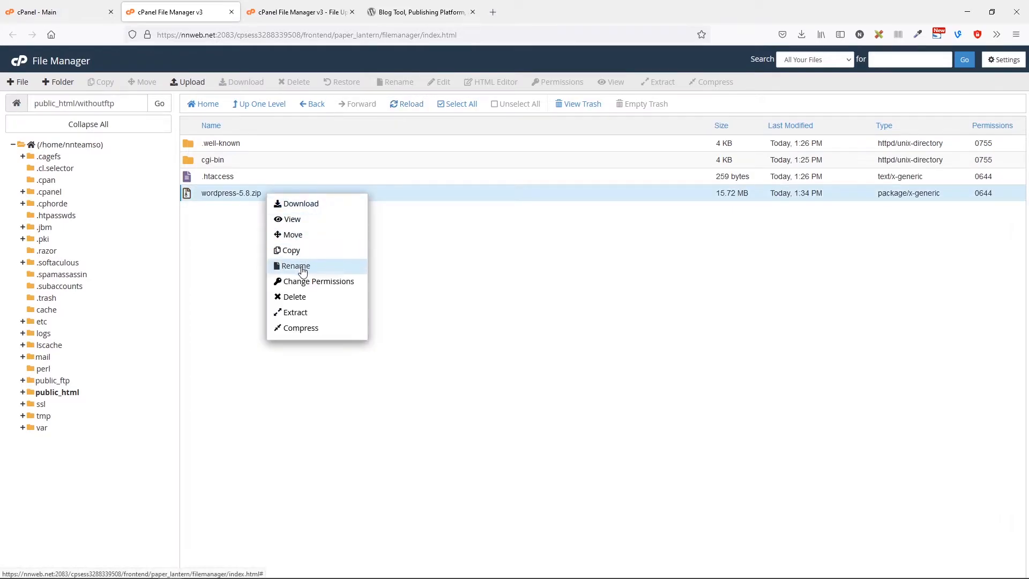
{"action": "left_click", "coordinate": [310, 313]}
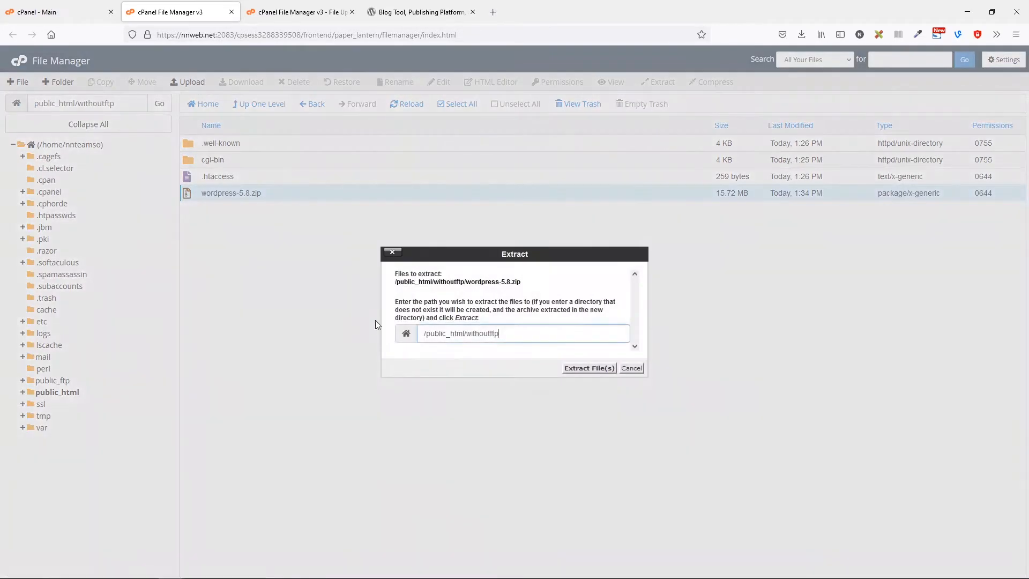
{"action": "left_click", "coordinate": [591, 369]}
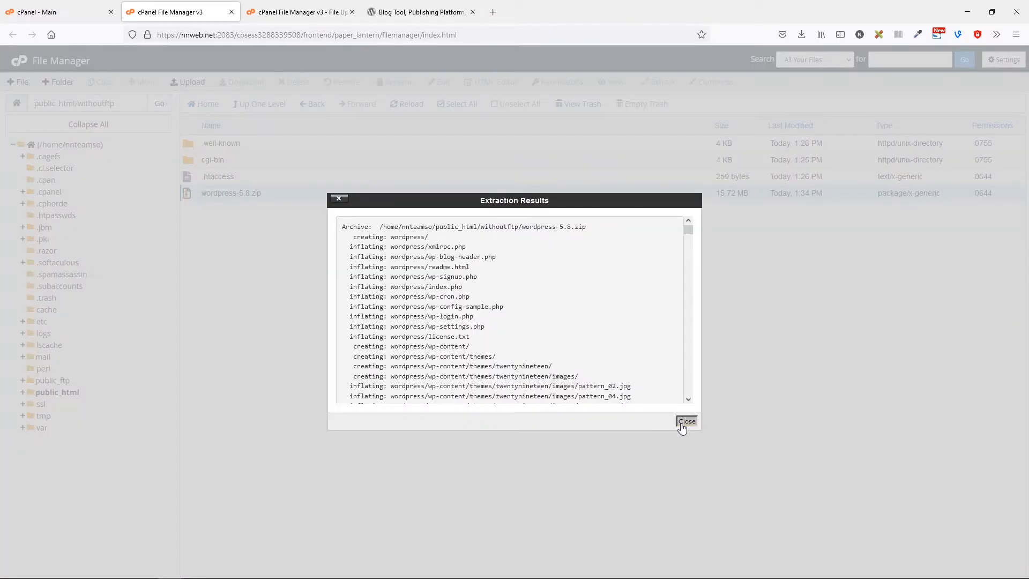
{"action": "left_click", "coordinate": [686, 423]}
{"action": "left_click", "coordinate": [409, 104]}
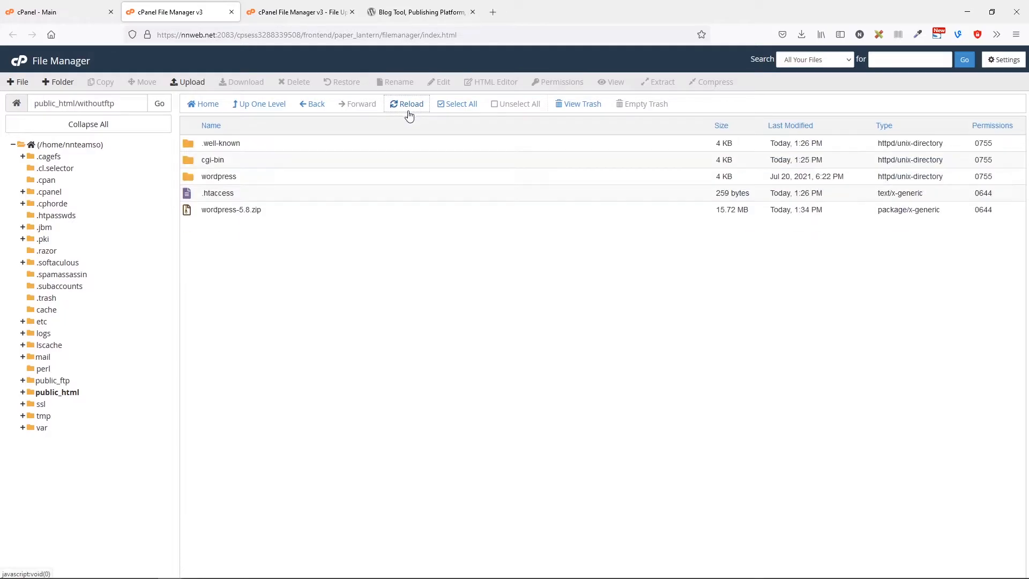
Move all contents of the wordpress subfolder up into public_html/withoutftp.
{"action": "double_click", "coordinate": [272, 182]}
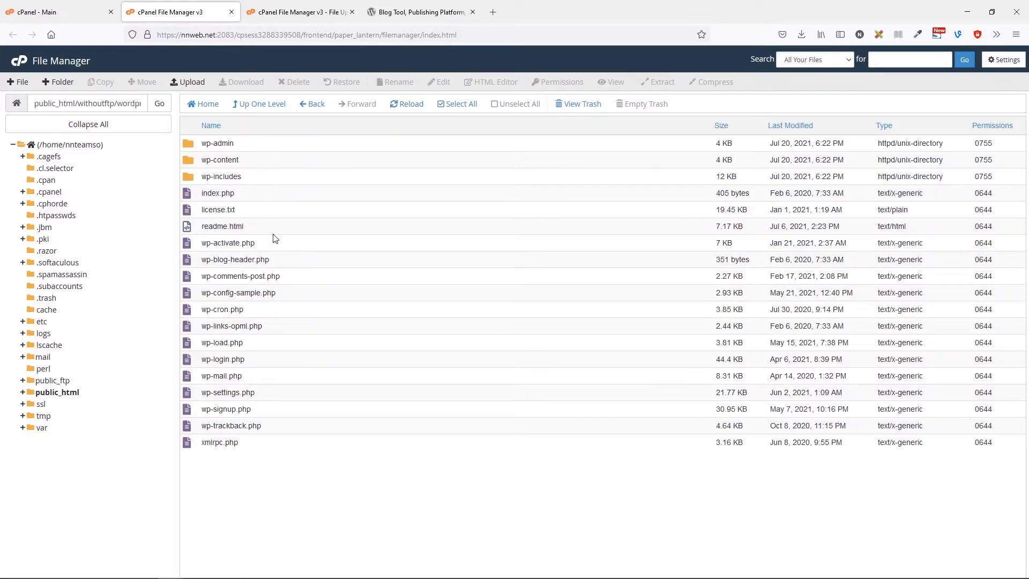
{"action": "left_click", "coordinate": [234, 442]}
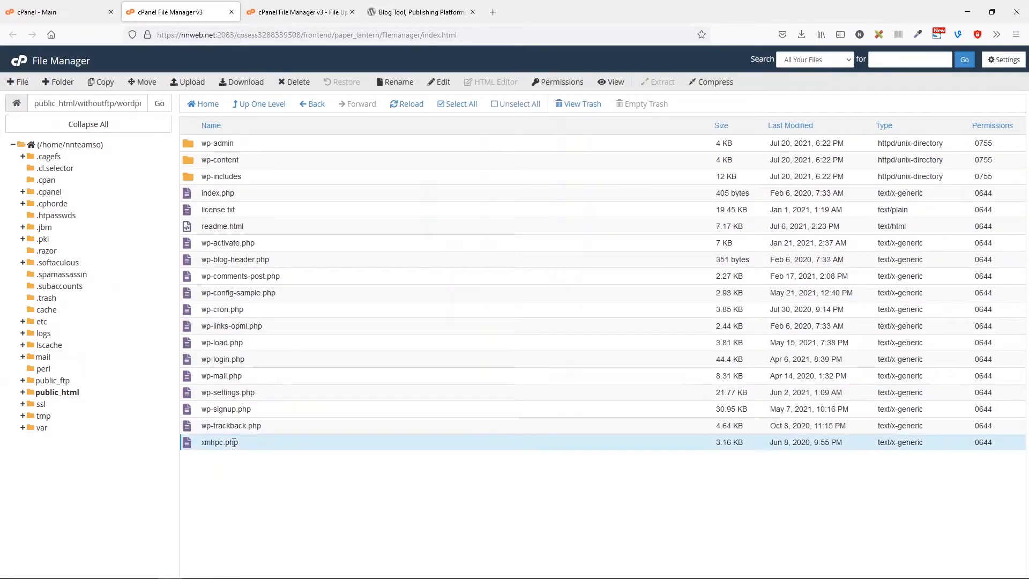
{"action": "left_click", "coordinate": [213, 141], "text": "shift"}
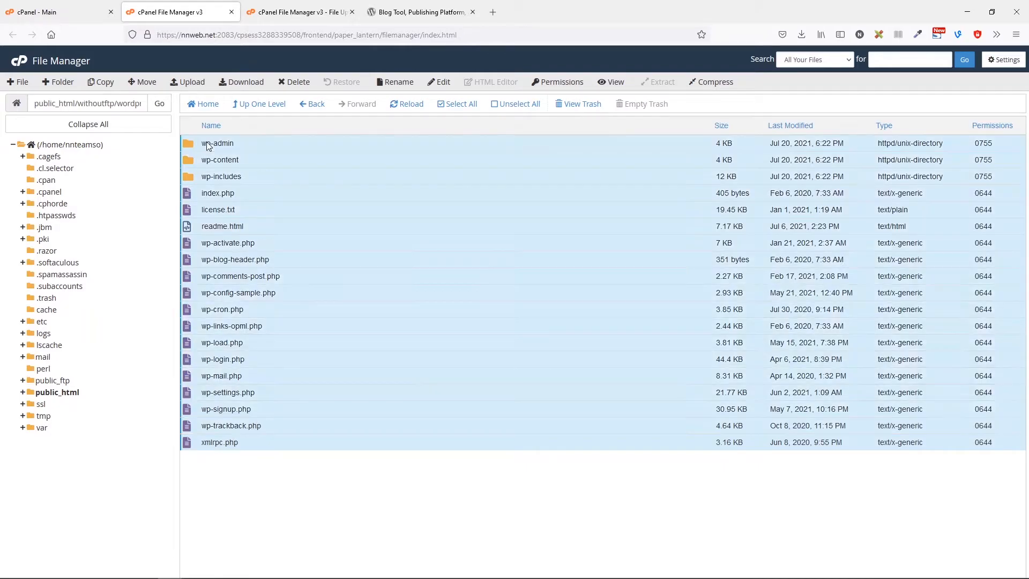
{"action": "left_click", "coordinate": [144, 82]}
{"action": "double_click", "coordinate": [503, 369]}
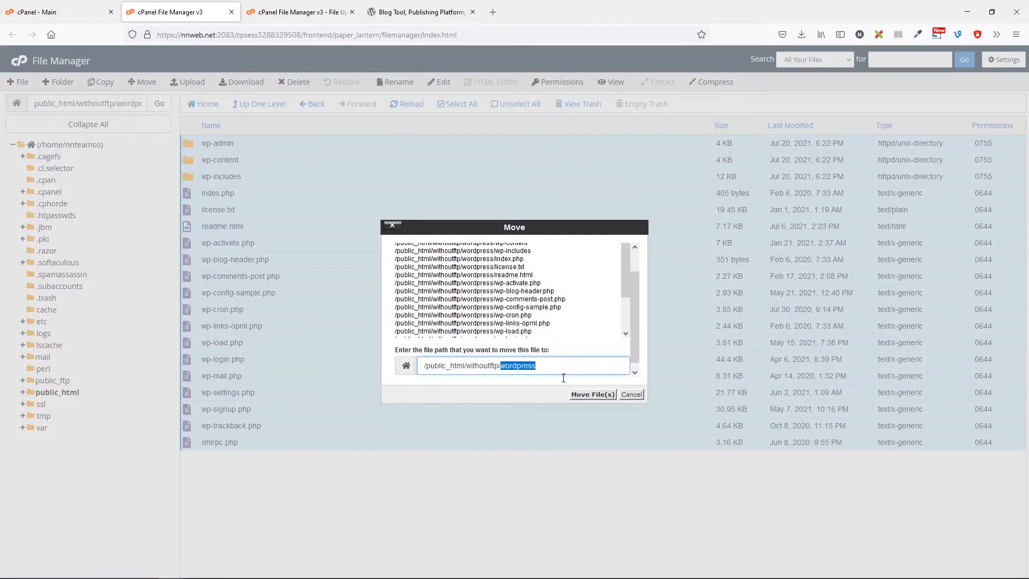
{"action": "key", "text": "BackSpace"}
{"action": "key", "text": "BackSpace"}
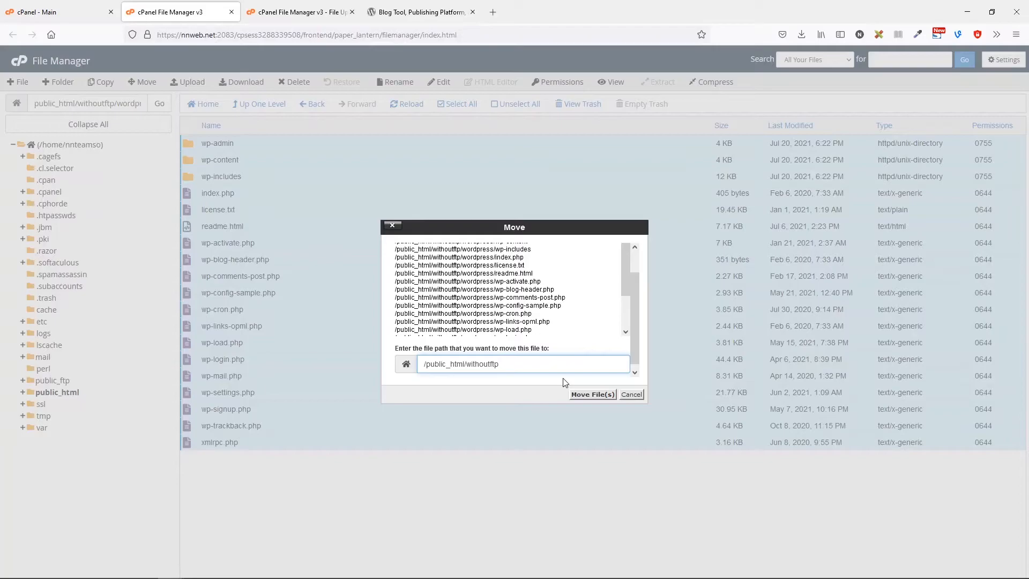
{"action": "left_click", "coordinate": [575, 395]}
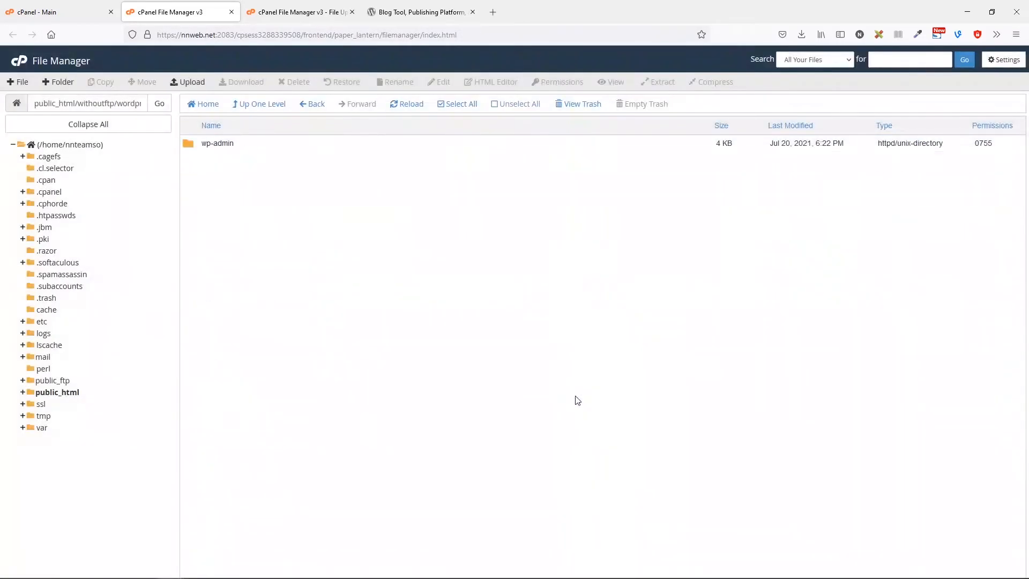
{"action": "left_click", "coordinate": [316, 110]}
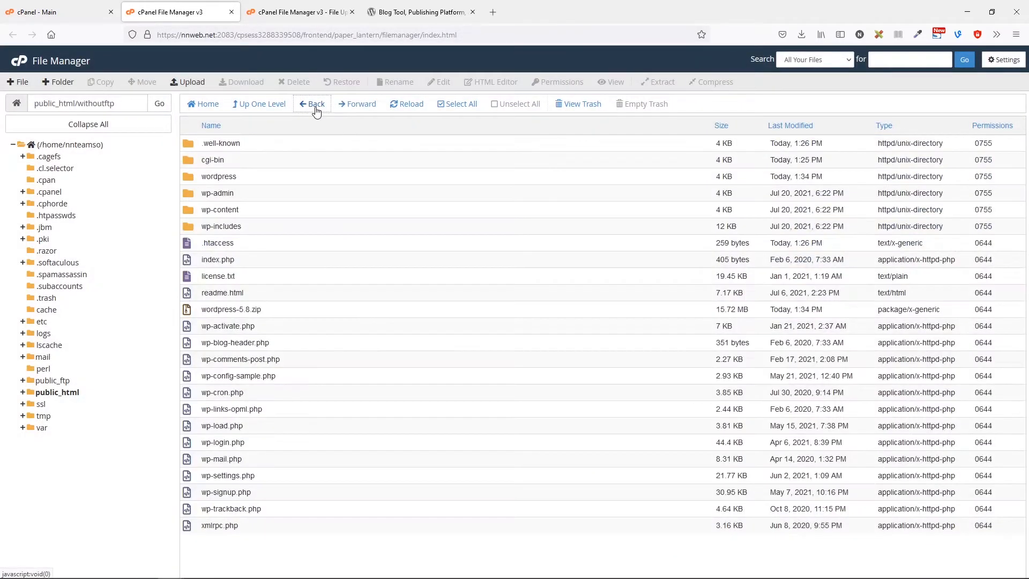
Permanently delete the empty wordpress folder and wordpress-5.8.zip, skipping the trash.
{"action": "left_click", "coordinate": [284, 310]}
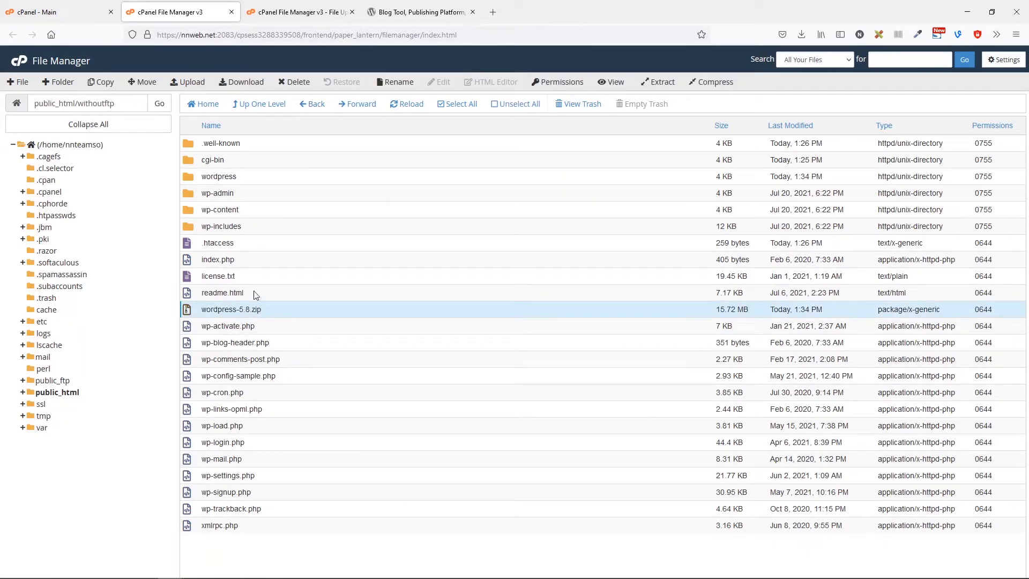
{"action": "left_click", "coordinate": [246, 177], "text": "ctrl"}
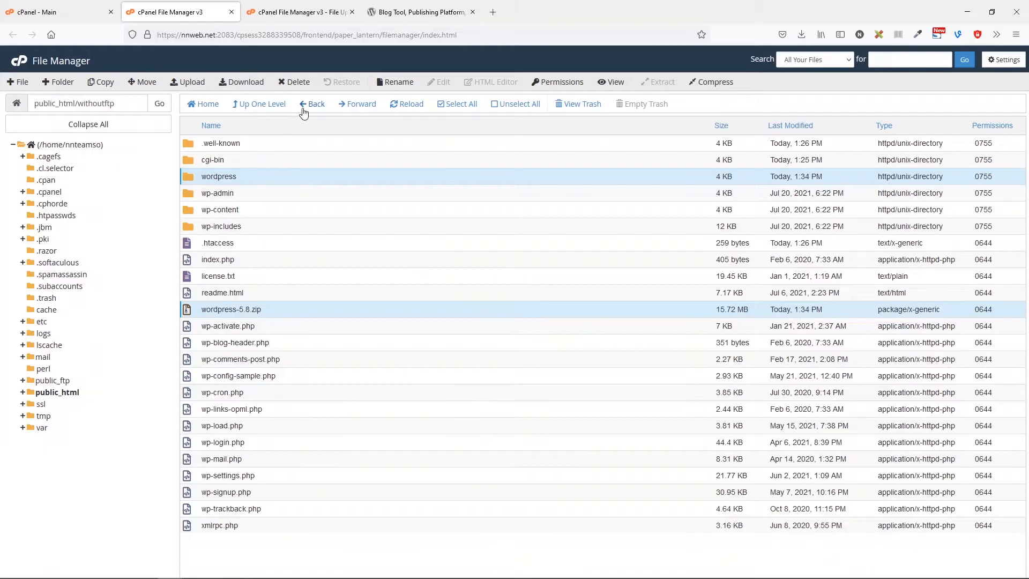
{"action": "left_click", "coordinate": [295, 81]}
{"action": "left_click", "coordinate": [523, 320]}
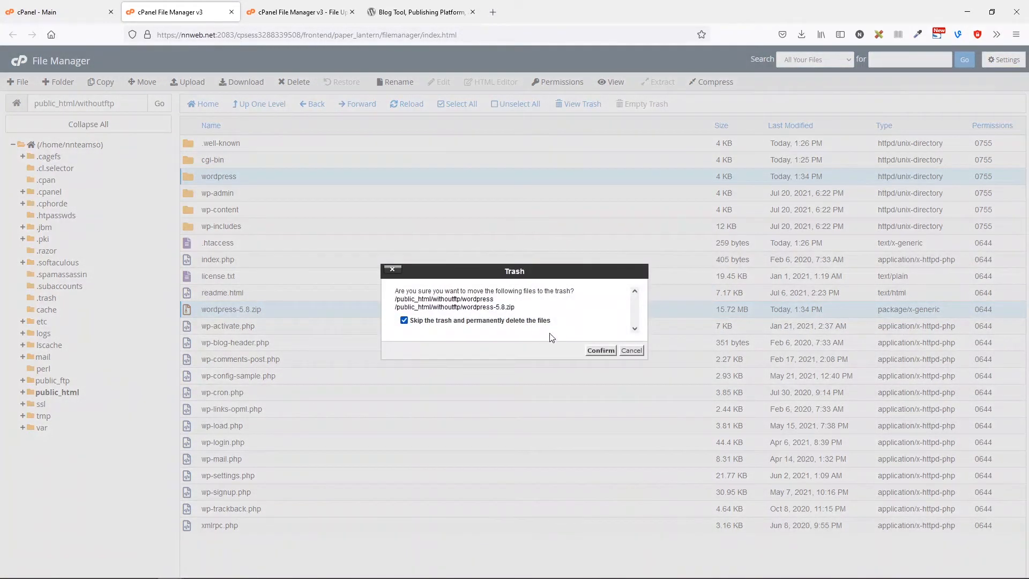
{"action": "left_click", "coordinate": [599, 351]}
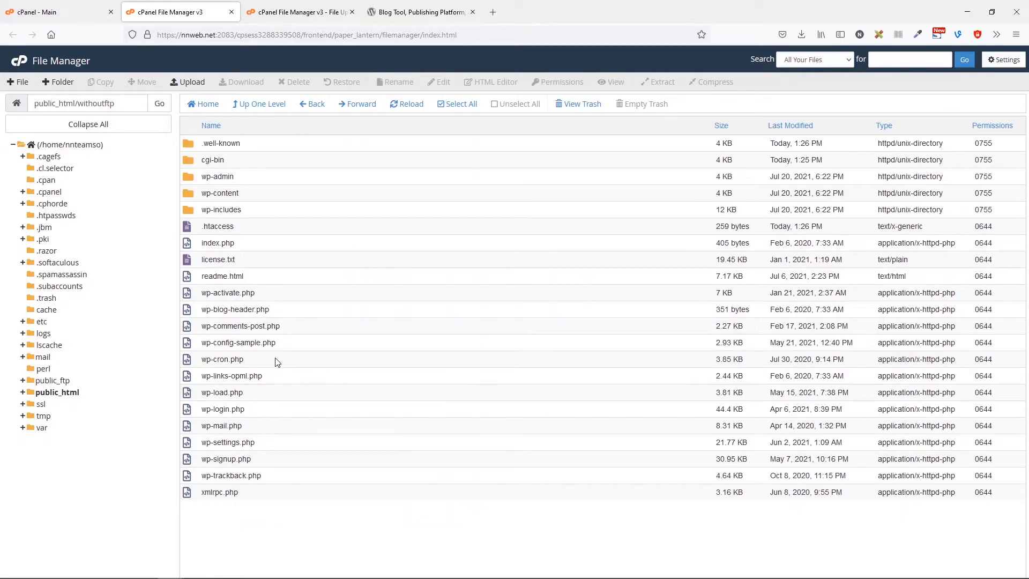
Open wp-config-sample.php in the File Manager code editor.
{"action": "right_click", "coordinate": [238, 344]}
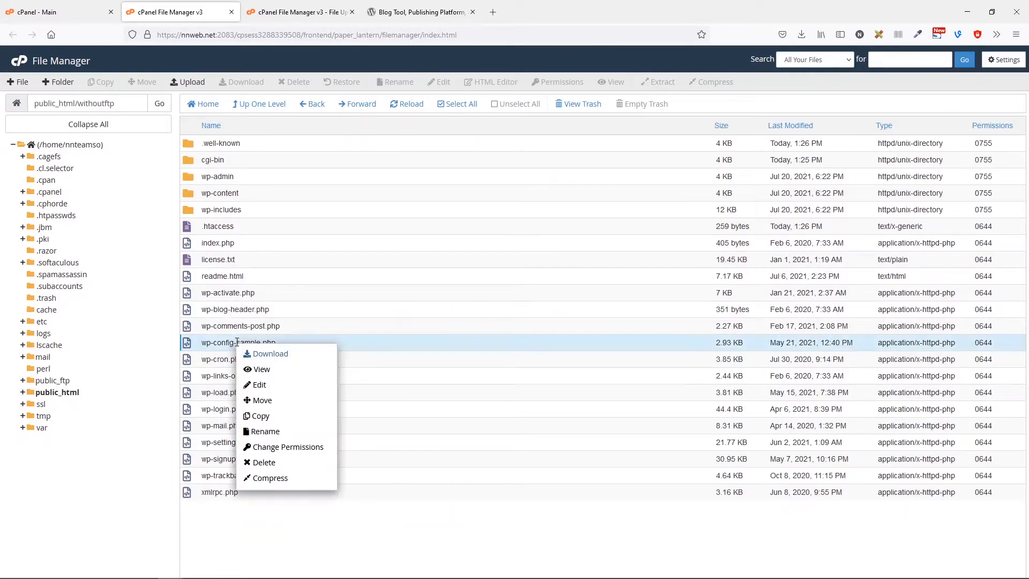
{"action": "left_click", "coordinate": [259, 385]}
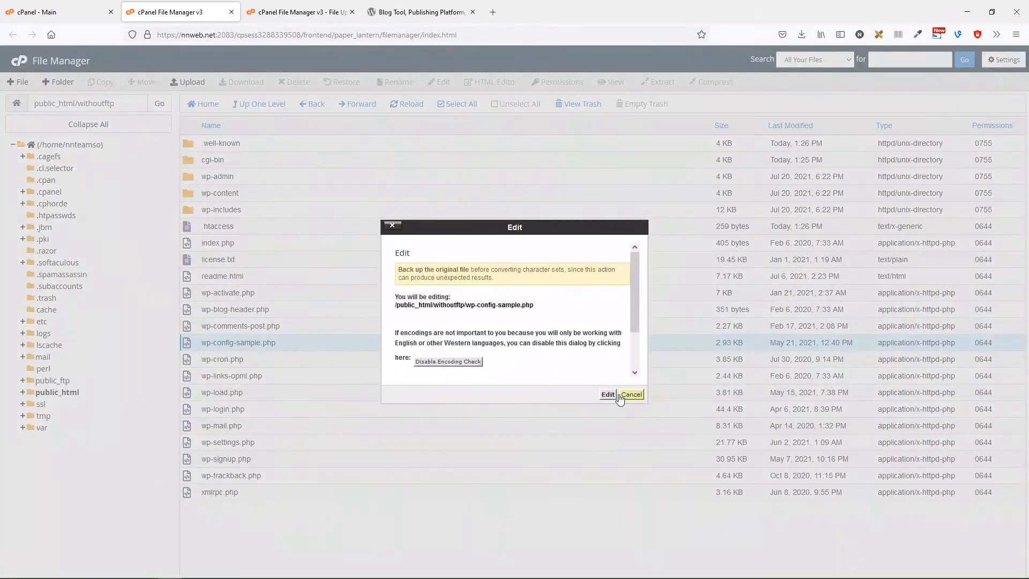
{"action": "left_click", "coordinate": [615, 395]}
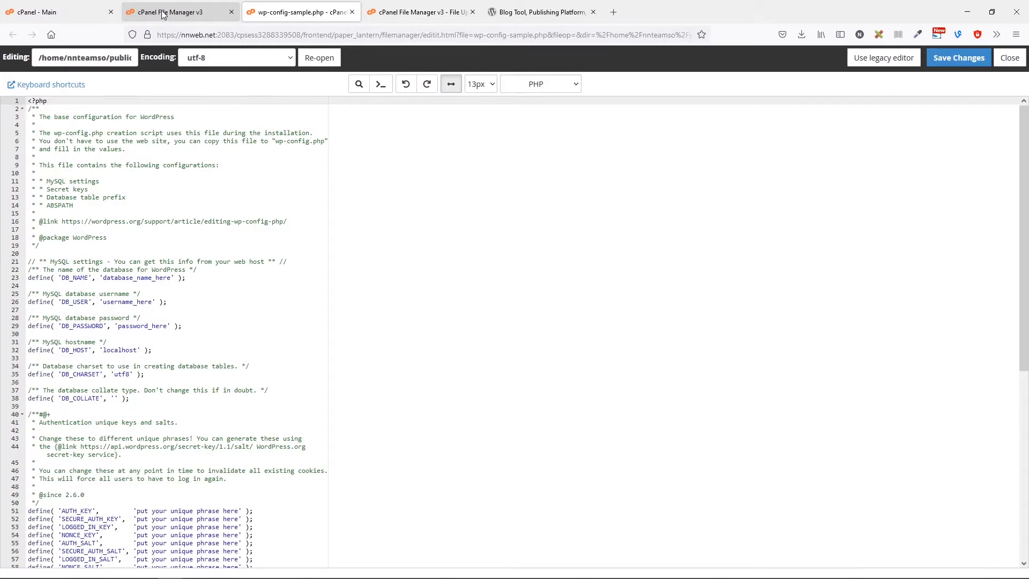
Find MySQL Databases via the cPanel search and select the nnteamso_withoutftp database name.
{"action": "left_click", "coordinate": [164, 13]}
{"action": "left_click", "coordinate": [48, 11]}
{"action": "left_click", "coordinate": [152, 87]}
{"action": "key", "text": "ctrl+a"}
{"action": "type", "text": "q"}
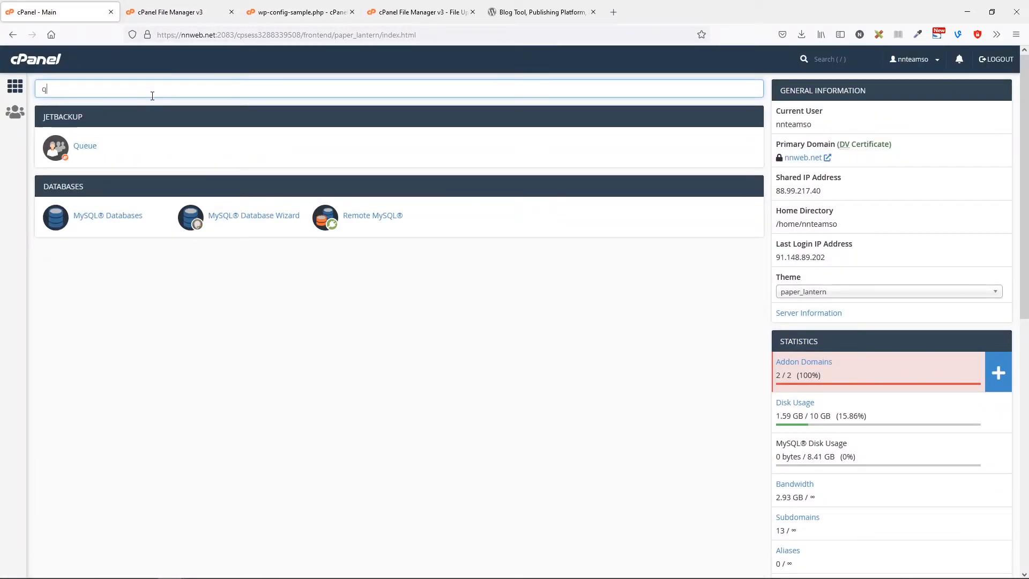
{"action": "left_click", "coordinate": [110, 216]}
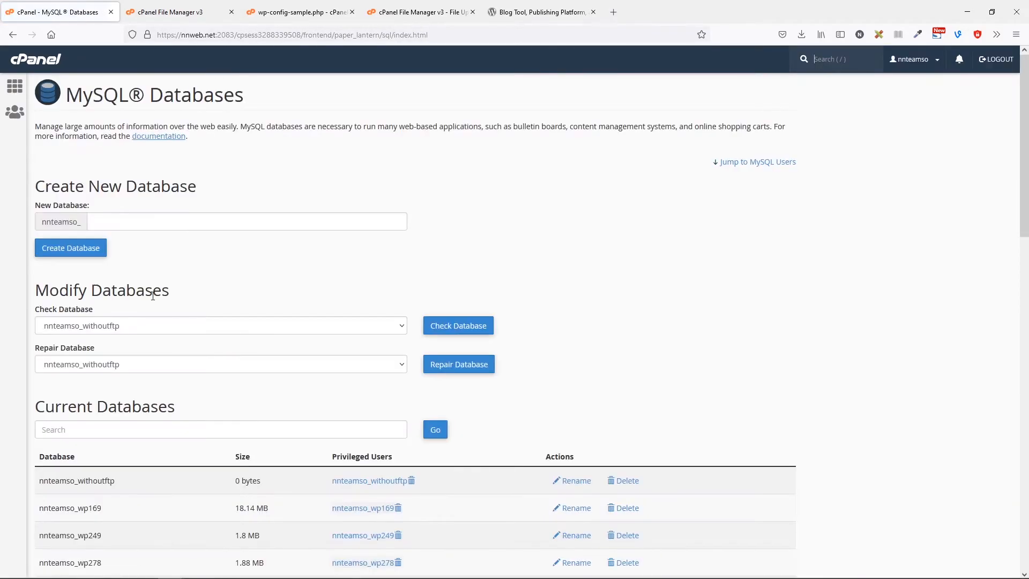
{"action": "scroll", "coordinate": [153, 297], "scroll_direction": "down", "scroll_amount": 4}
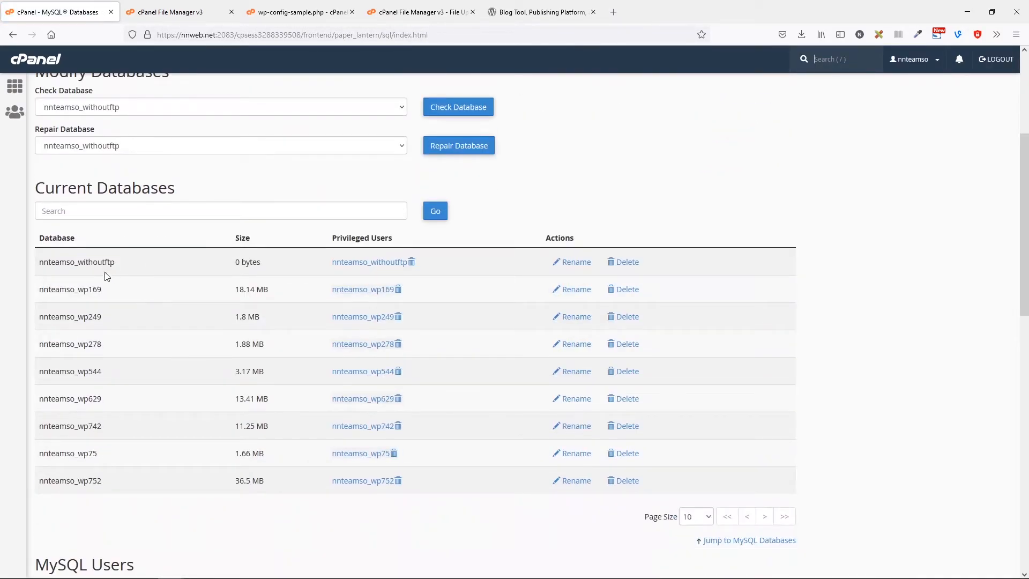
{"action": "left_click_drag", "start_coordinate": [115, 263], "coordinate": [41, 264]}
{"action": "key", "text": "ctrl+c"}
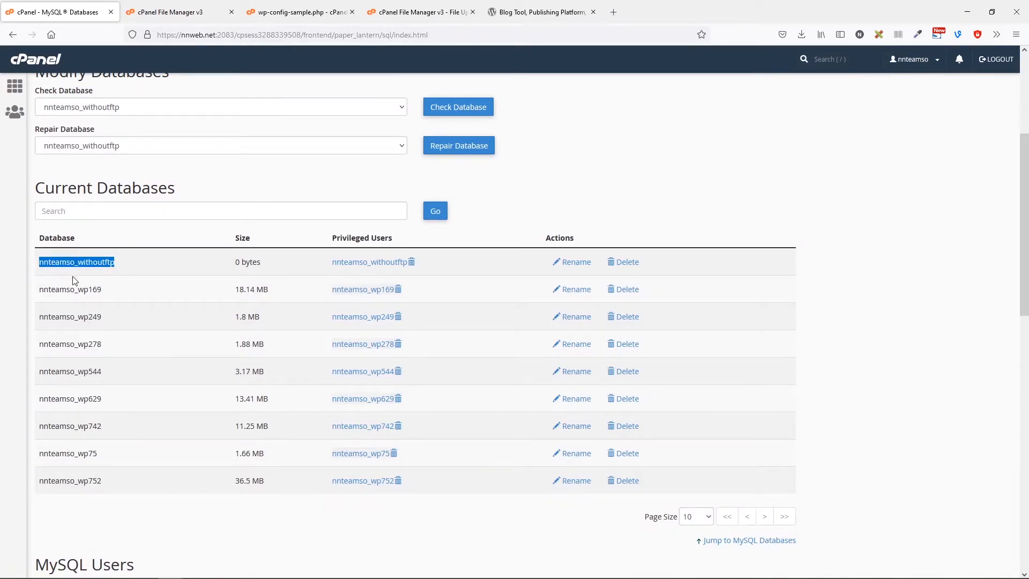
Replace the DB_NAME, DB_USER and DB_PASSWORD placeholders with the withoutftp database details and save.
{"action": "left_click", "coordinate": [285, 15]}
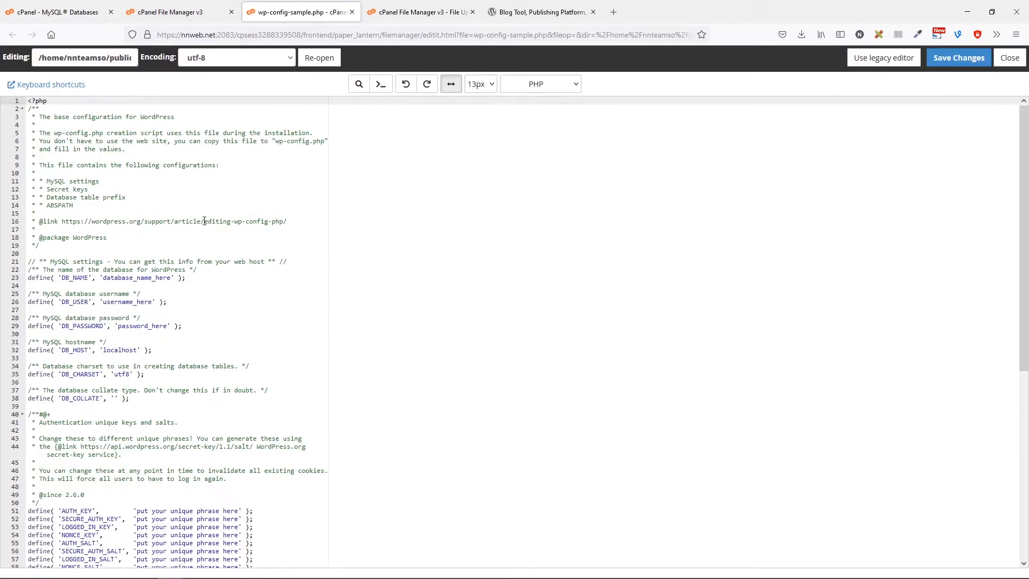
{"action": "left_click_drag", "start_coordinate": [103, 278], "coordinate": [173, 280]}
{"action": "key", "text": "ctrl+v"}
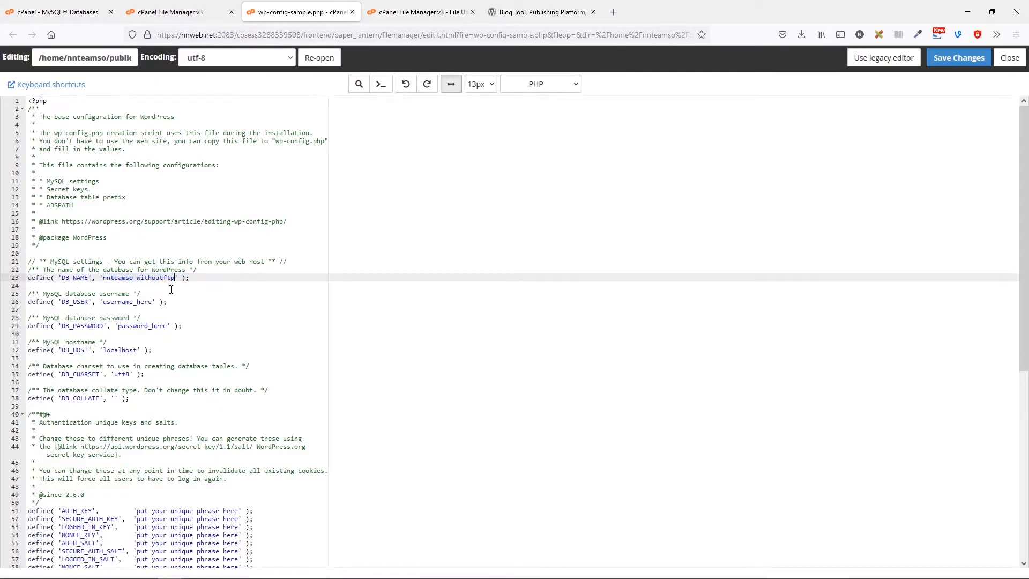
{"action": "left_click_drag", "start_coordinate": [104, 303], "coordinate": [153, 303]}
{"action": "key", "text": "ctrl+v"}
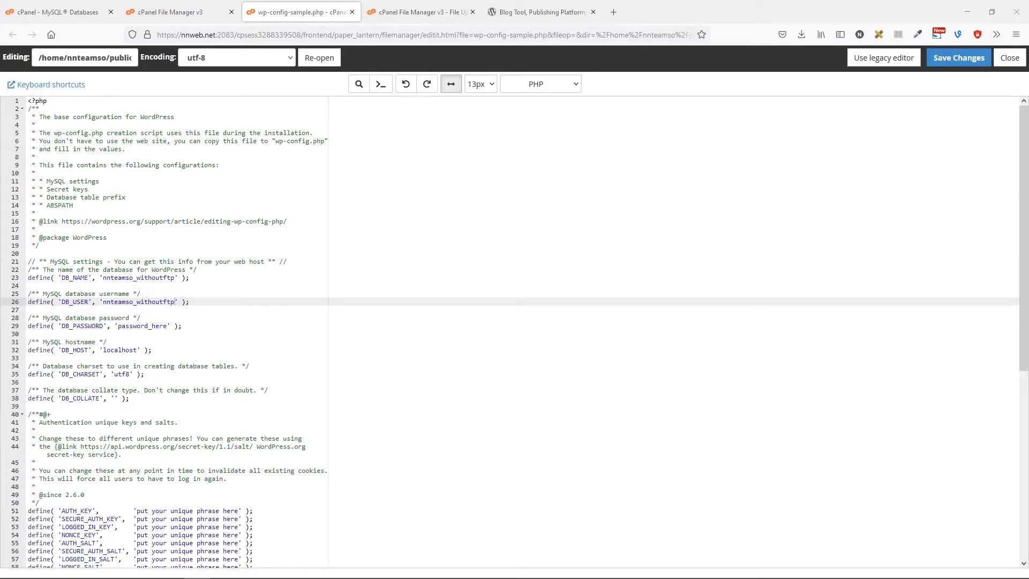
{"action": "left_click_drag", "start_coordinate": [118, 328], "coordinate": [167, 327]}
{"action": "key", "text": "ctrl+v"}
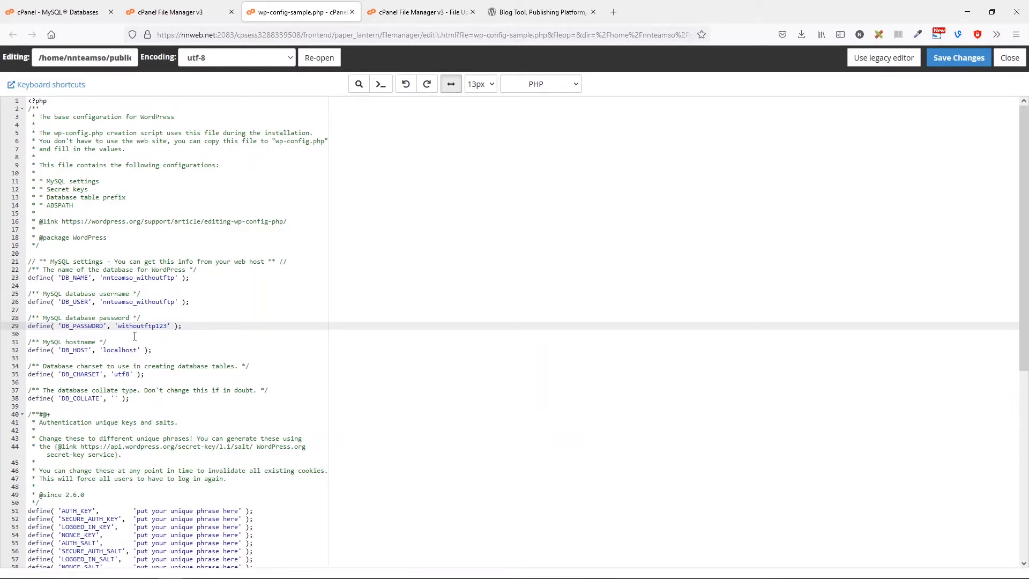
{"action": "left_click", "coordinate": [947, 62]}
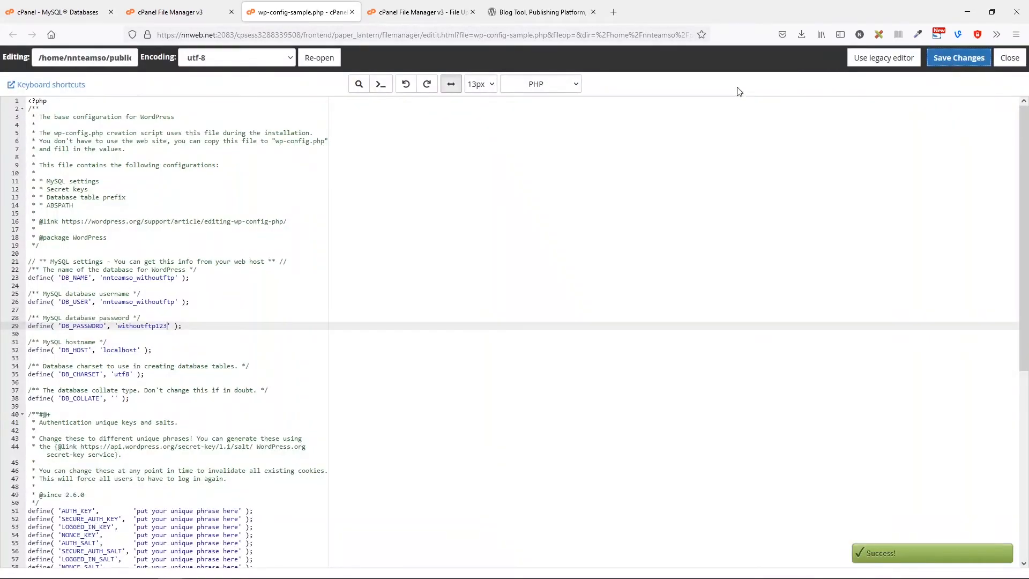
{"action": "left_click", "coordinate": [214, 13]}
Rename wp-config-sample.php to wp-config.php by removing '-sample'.
{"action": "left_click", "coordinate": [351, 12]}
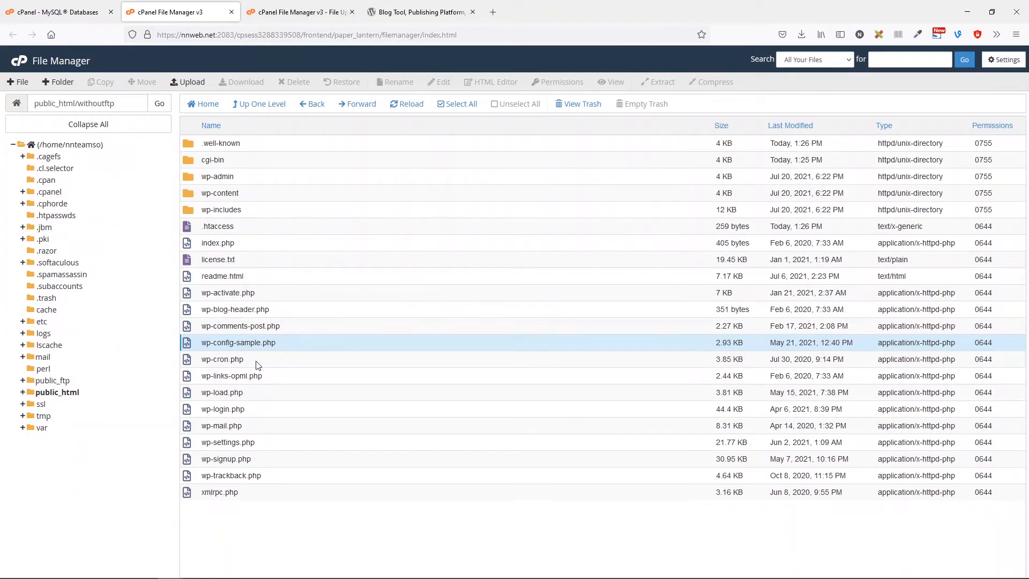
{"action": "right_click", "coordinate": [235, 343]}
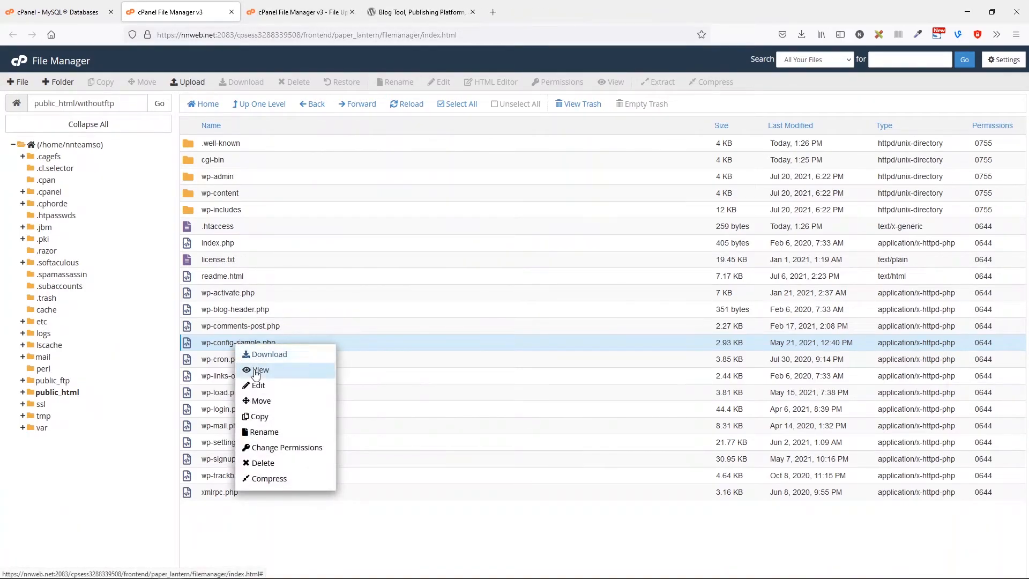
{"action": "left_click", "coordinate": [274, 433]}
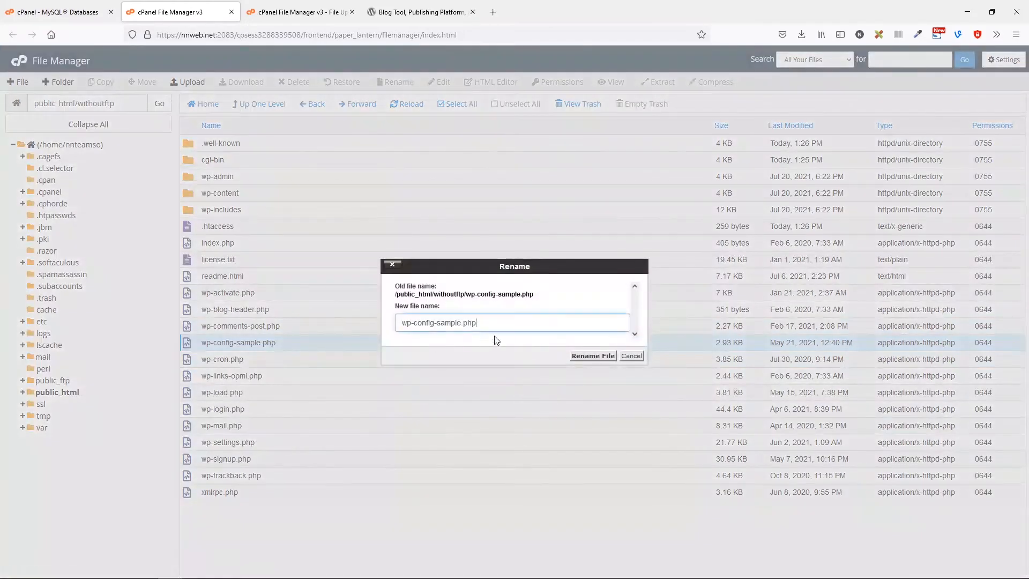
{"action": "left_click_drag", "start_coordinate": [433, 323], "coordinate": [463, 323]}
{"action": "key", "text": "BackSpace"}
{"action": "left_click", "coordinate": [583, 358]}
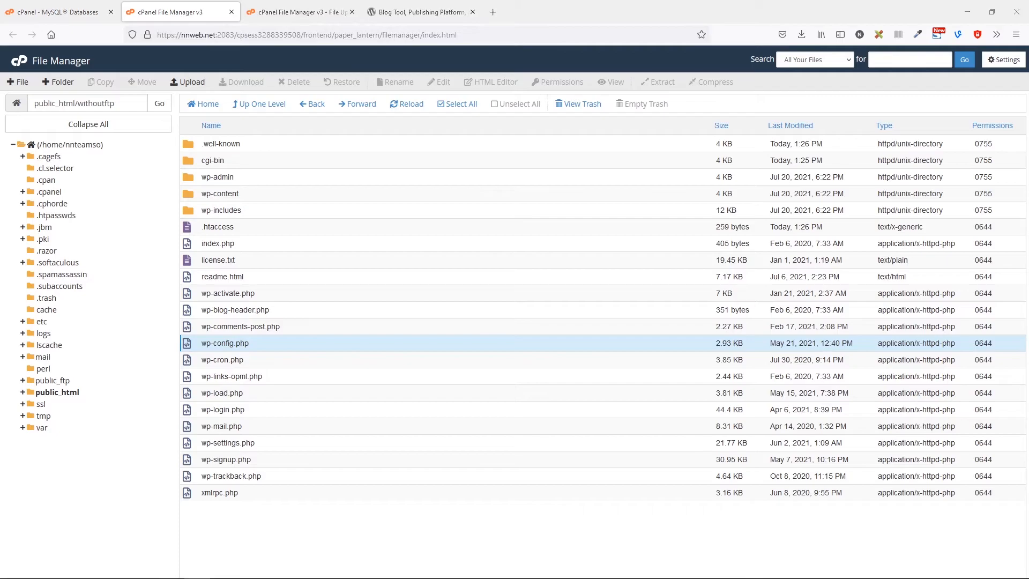
Load withoutftp.nnweb.net in a new Firefox tab.
{"action": "left_click", "coordinate": [492, 12]}
{"action": "type", "text": "withoutftp"}
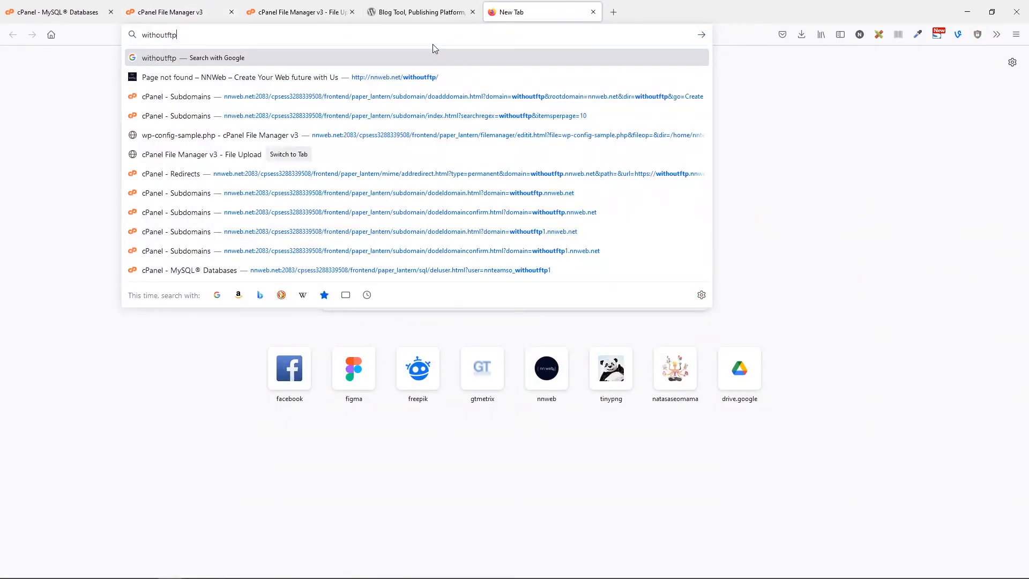
{"action": "type", "text": ".nnweb.net"}
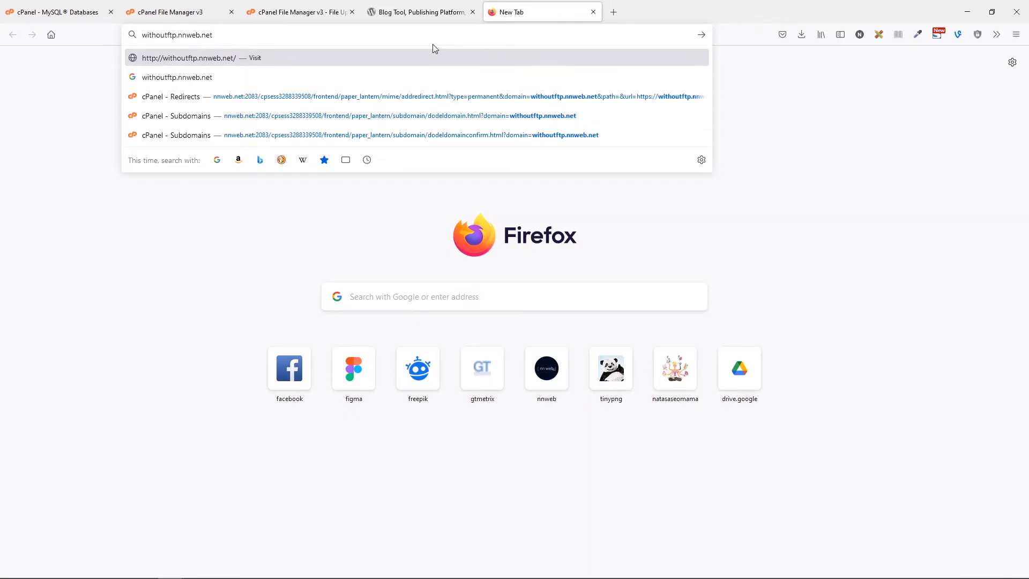
{"action": "key", "text": "Return"}
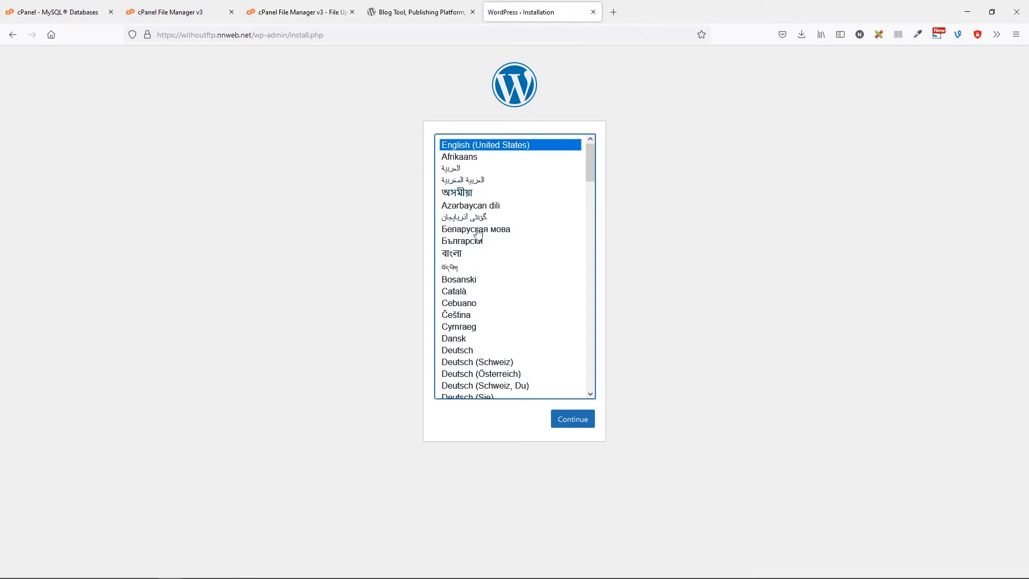
Keep English (United States), then enter site title 'Title', an admin username and a password.
{"action": "left_click", "coordinate": [570, 421]}
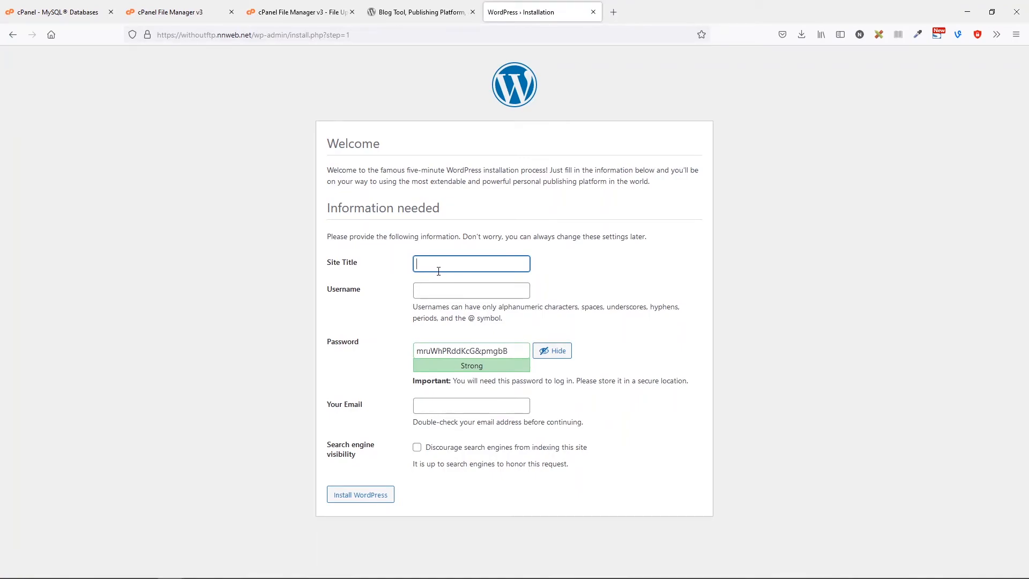
{"action": "type", "text": "Title"}
{"action": "key", "text": "Tab"}
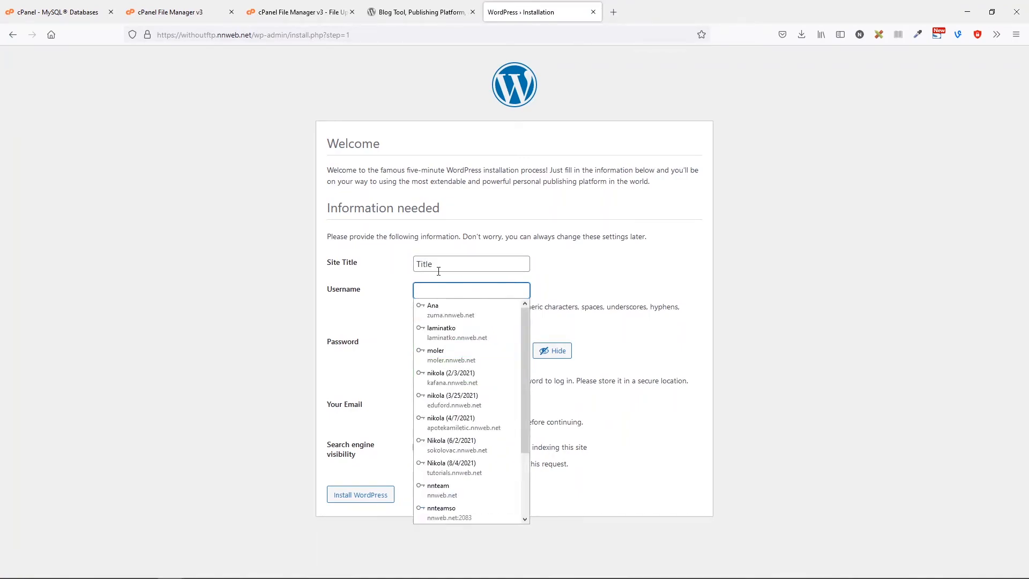
{"action": "type", "text": "nikola"}
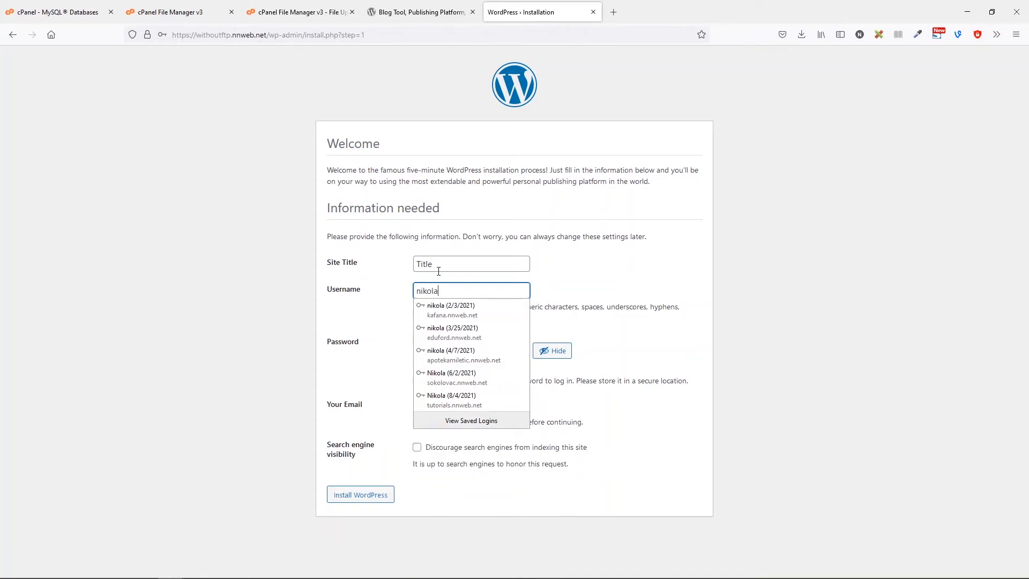
{"action": "key", "text": "BackSpace"}
{"action": "key", "text": "BackSpace"}
{"action": "key", "text": "BackSpace"}
{"action": "key", "text": "BackSpace"}
{"action": "key", "text": "BackSpace"}
{"action": "key", "text": "BackSpace"}
{"action": "type", "text": "Nikola"}
{"action": "key", "text": "Tab"}
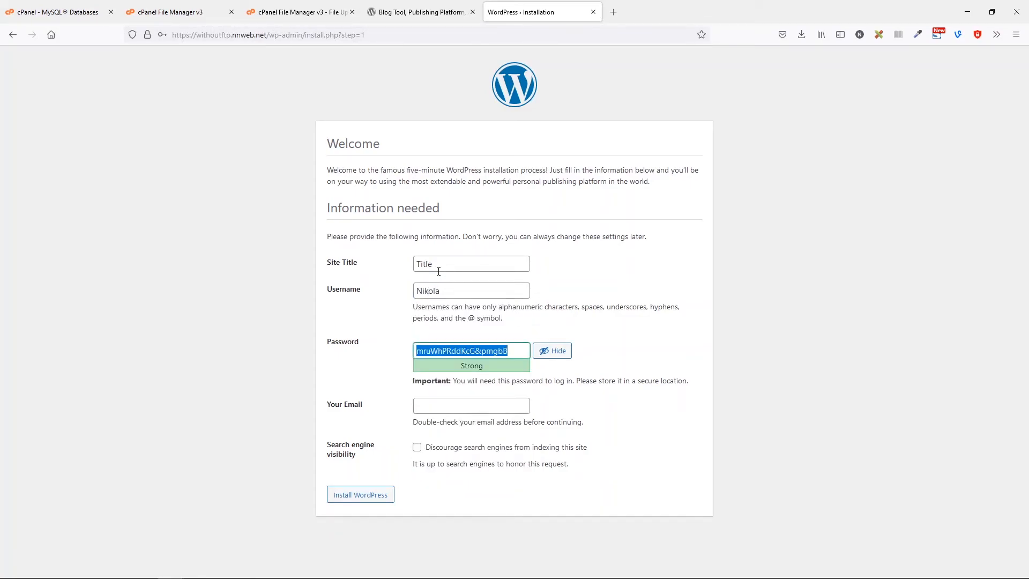
{"action": "type", "text": "1234"}
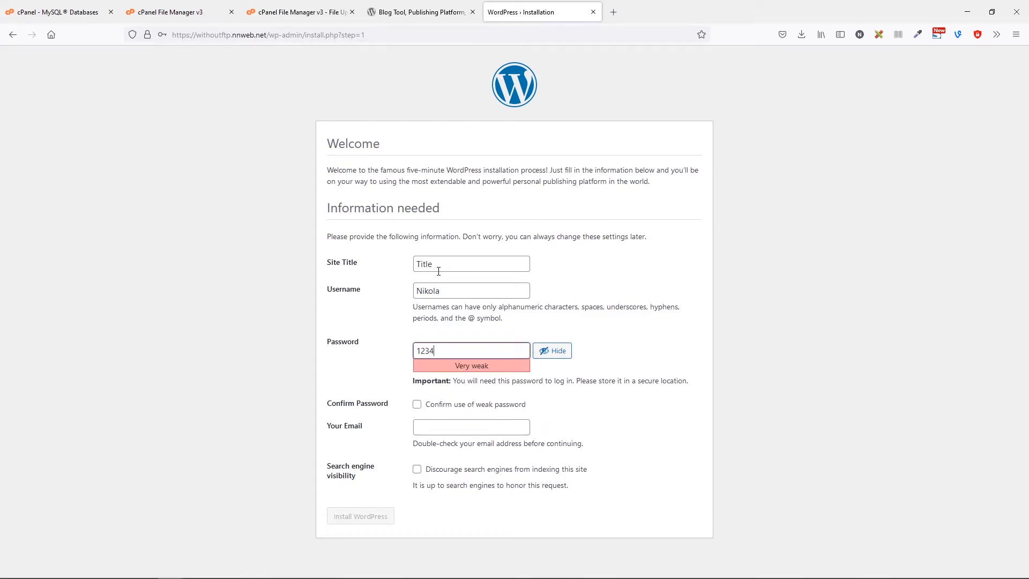
Confirm the weak password, fill in the admin e-mail, and install WordPress.
{"action": "left_click", "coordinate": [449, 406]}
{"action": "left_click", "coordinate": [456, 430]}
{"action": "type", "text": "ko"}
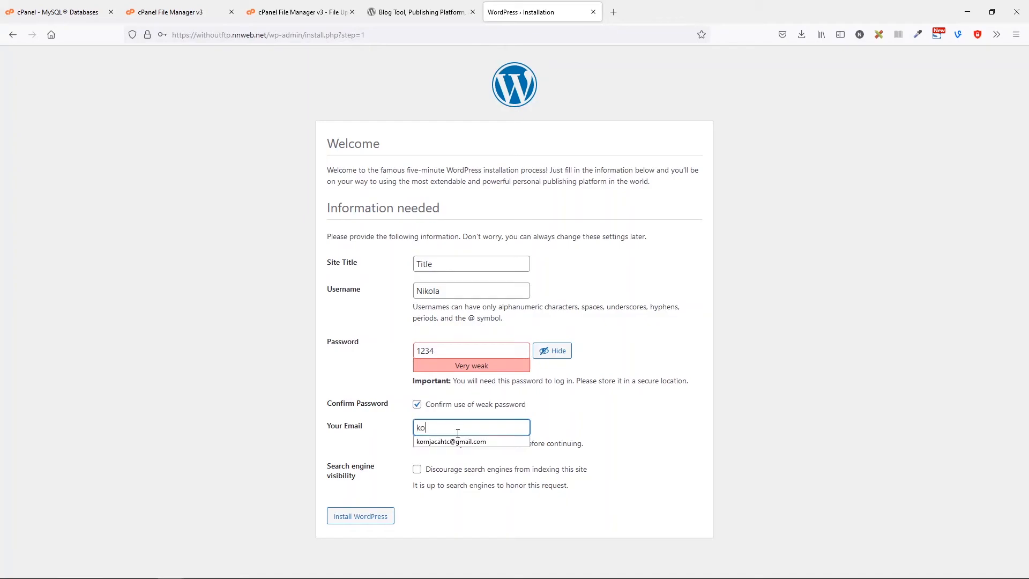
{"action": "left_click", "coordinate": [455, 439]}
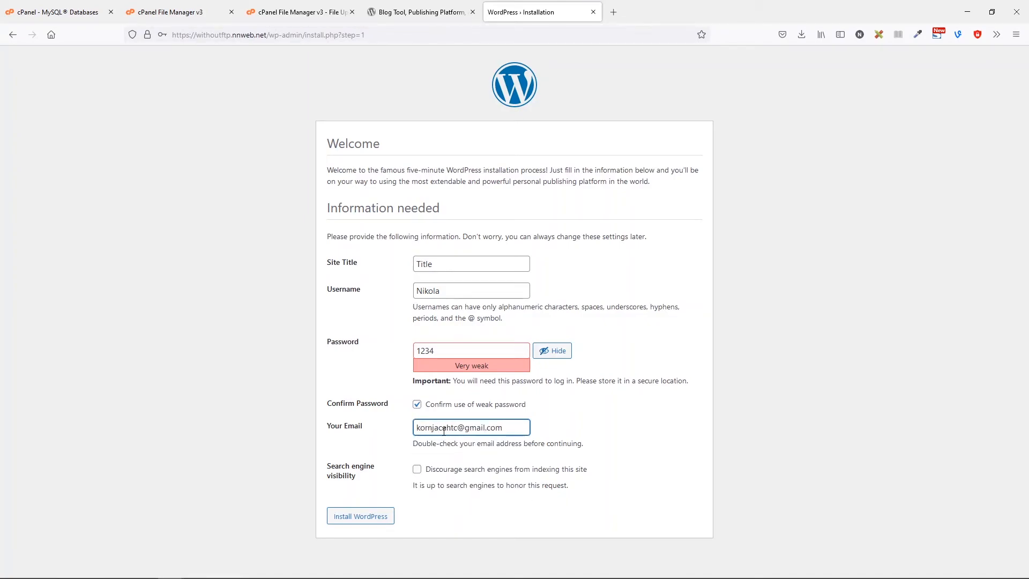
{"action": "left_click", "coordinate": [375, 518]}
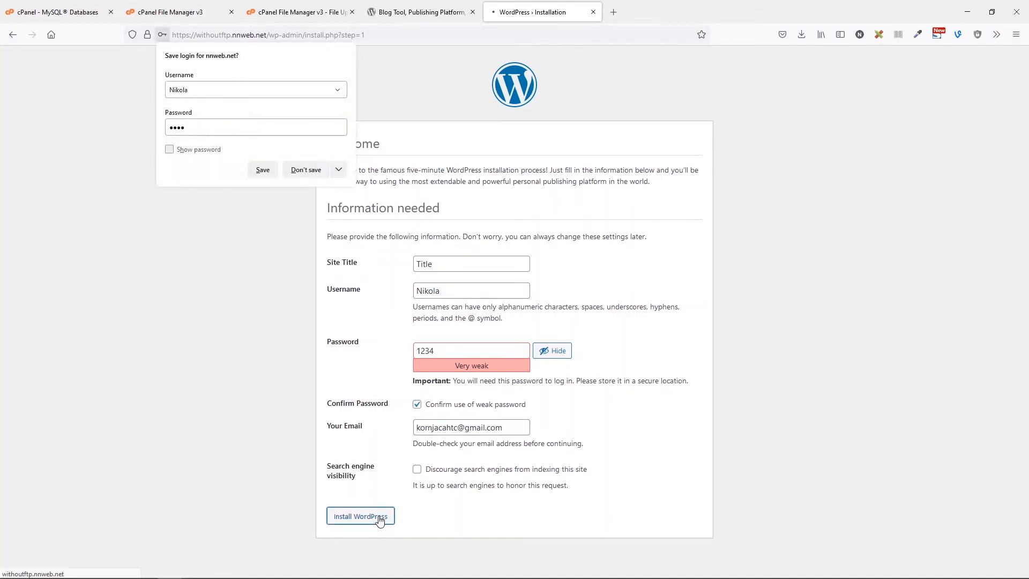
{"action": "left_click", "coordinate": [308, 170]}
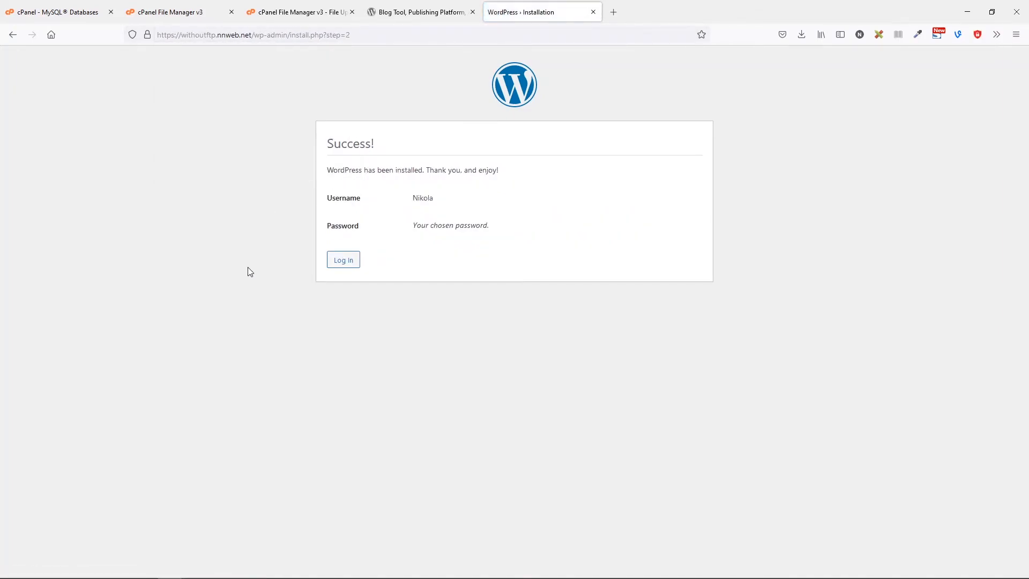
Log in with the new admin username and password, declining Firefox's save-login prompt.
{"action": "left_click", "coordinate": [344, 260]}
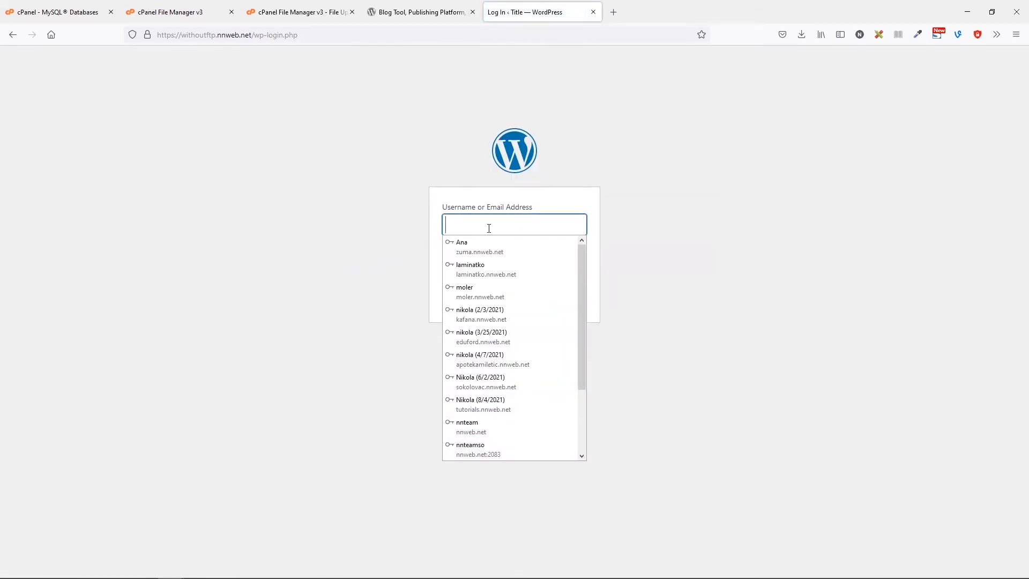
{"action": "left_click", "coordinate": [489, 229]}
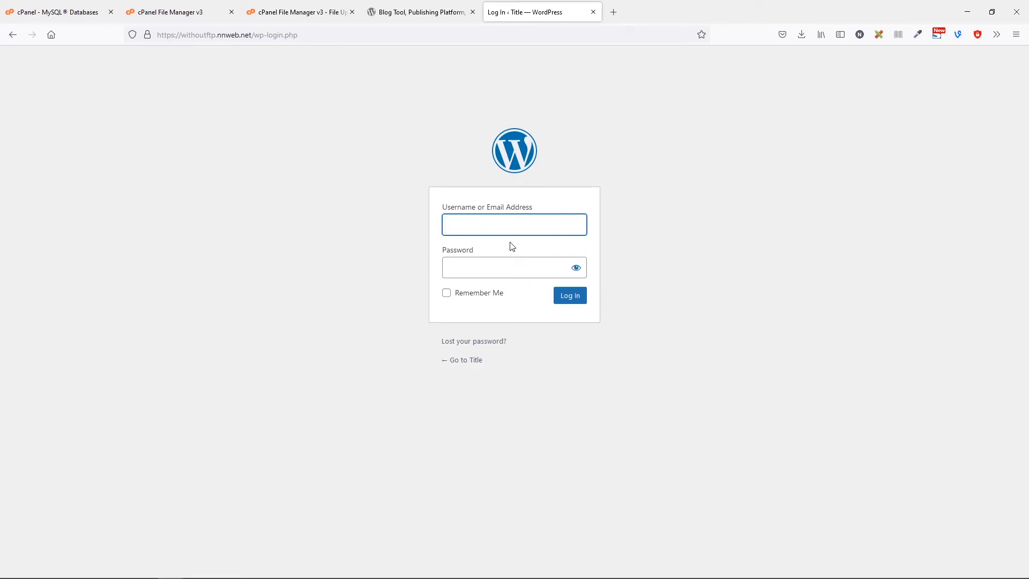
{"action": "type", "text": "niko"}
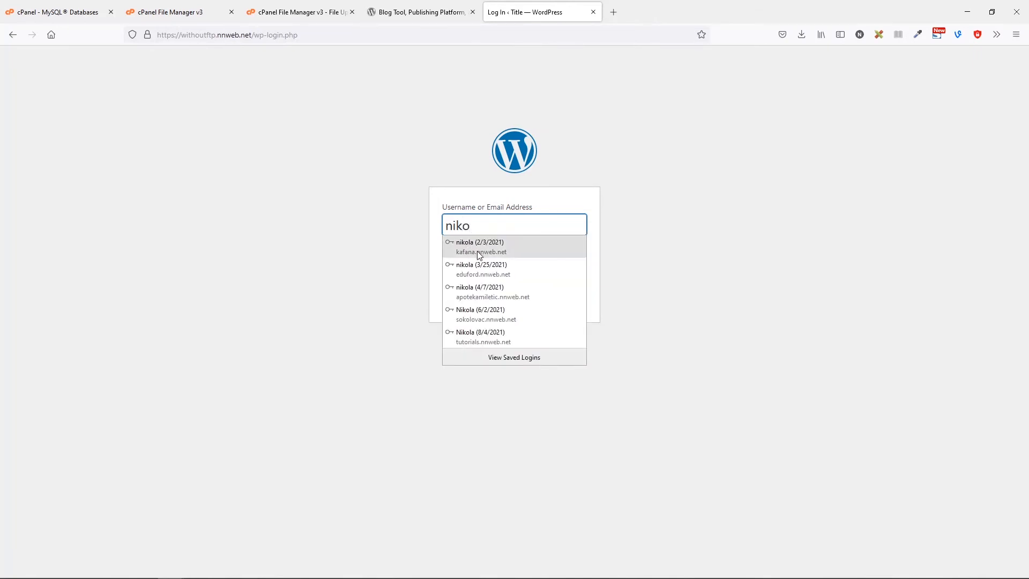
{"action": "left_click", "coordinate": [482, 246]}
{"action": "key", "text": "Tab"}
{"action": "type", "text": "1234"}
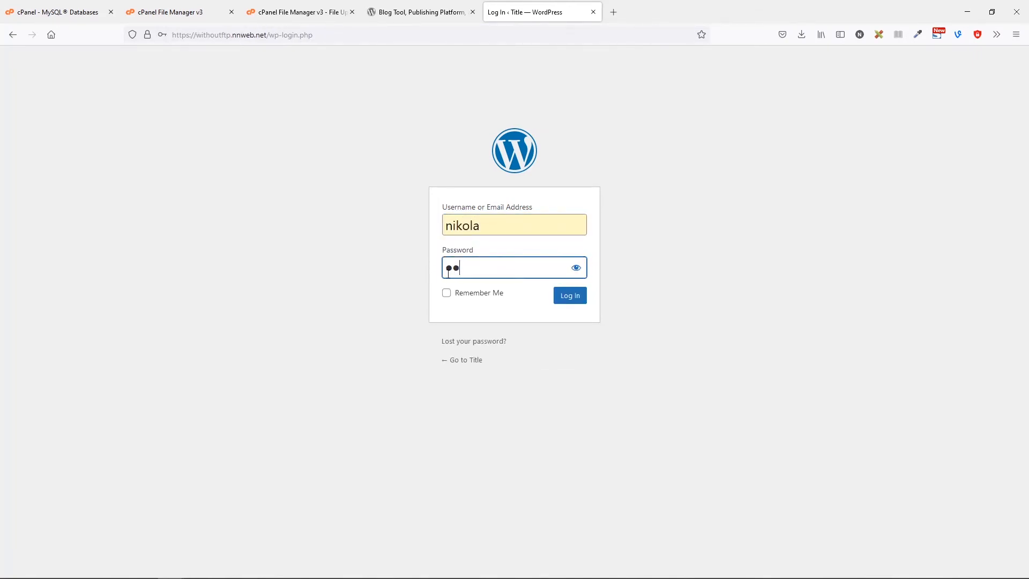
{"action": "left_click", "coordinate": [563, 300]}
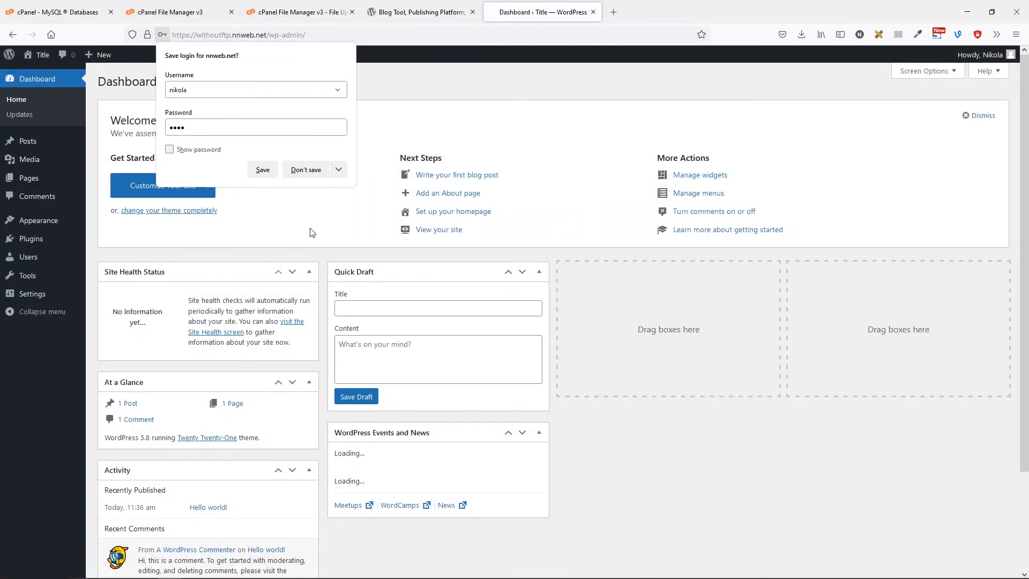
{"action": "left_click", "coordinate": [310, 232]}
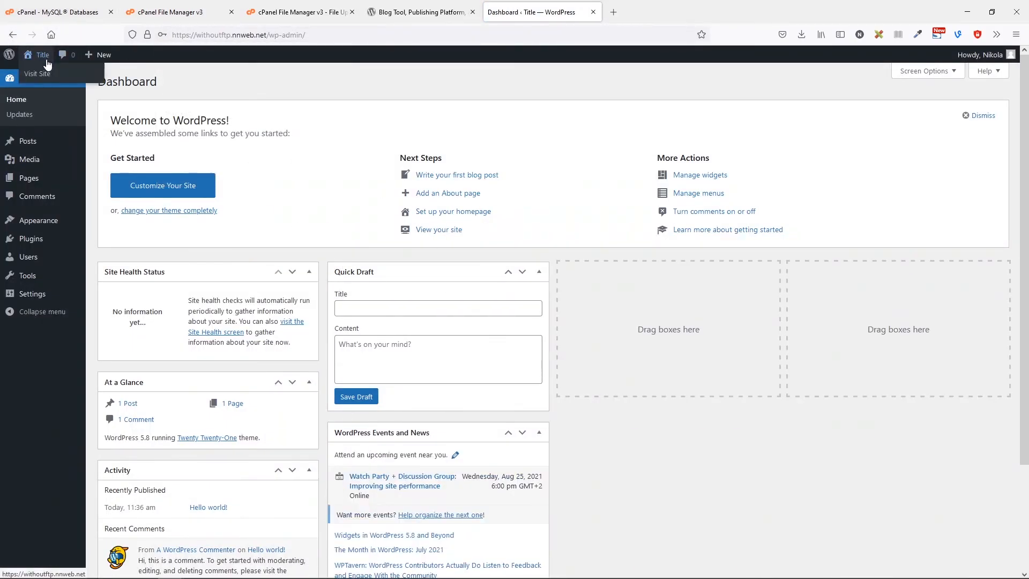
Visit the public site from the admin bar to see the Hello world! post.
{"action": "left_click", "coordinate": [40, 75]}
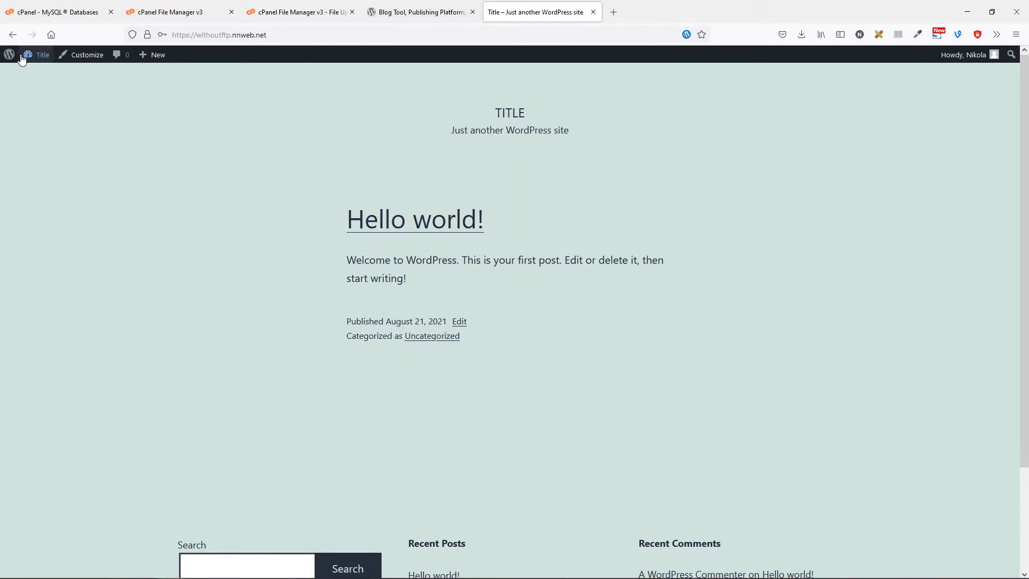
{"action": "mouse_move", "coordinate": [15, 67]}
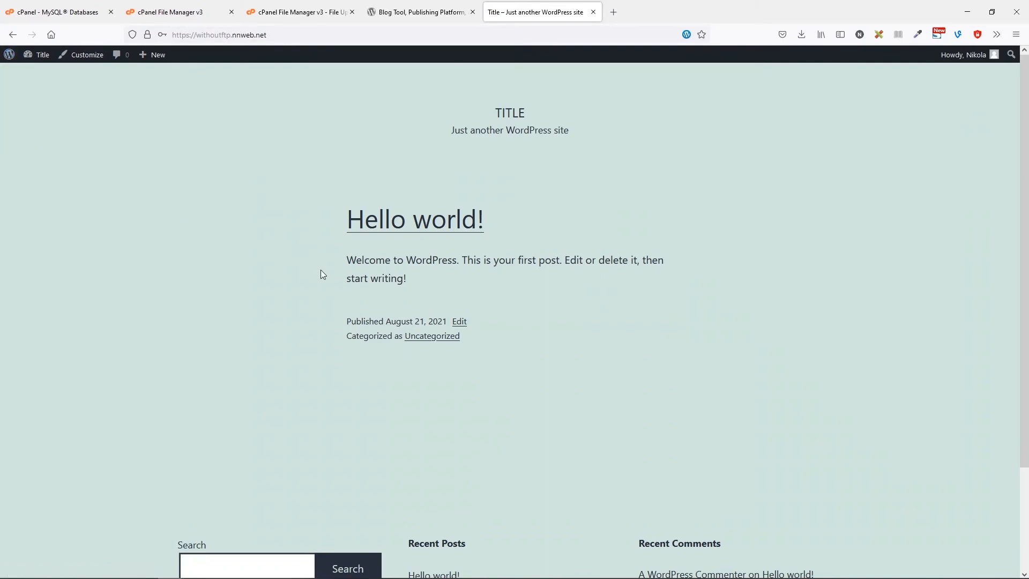